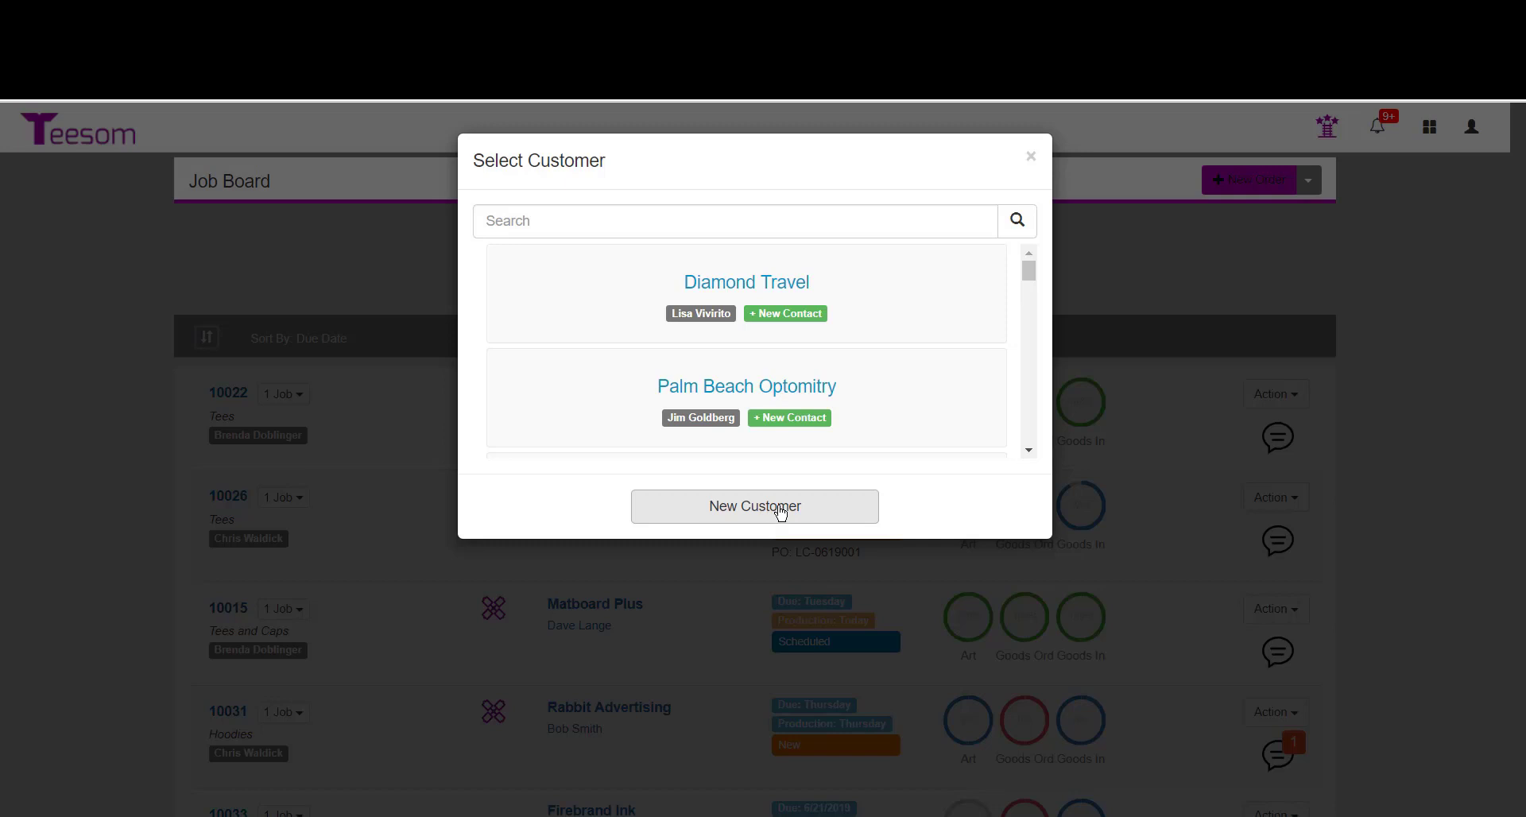
left_click(771, 509)
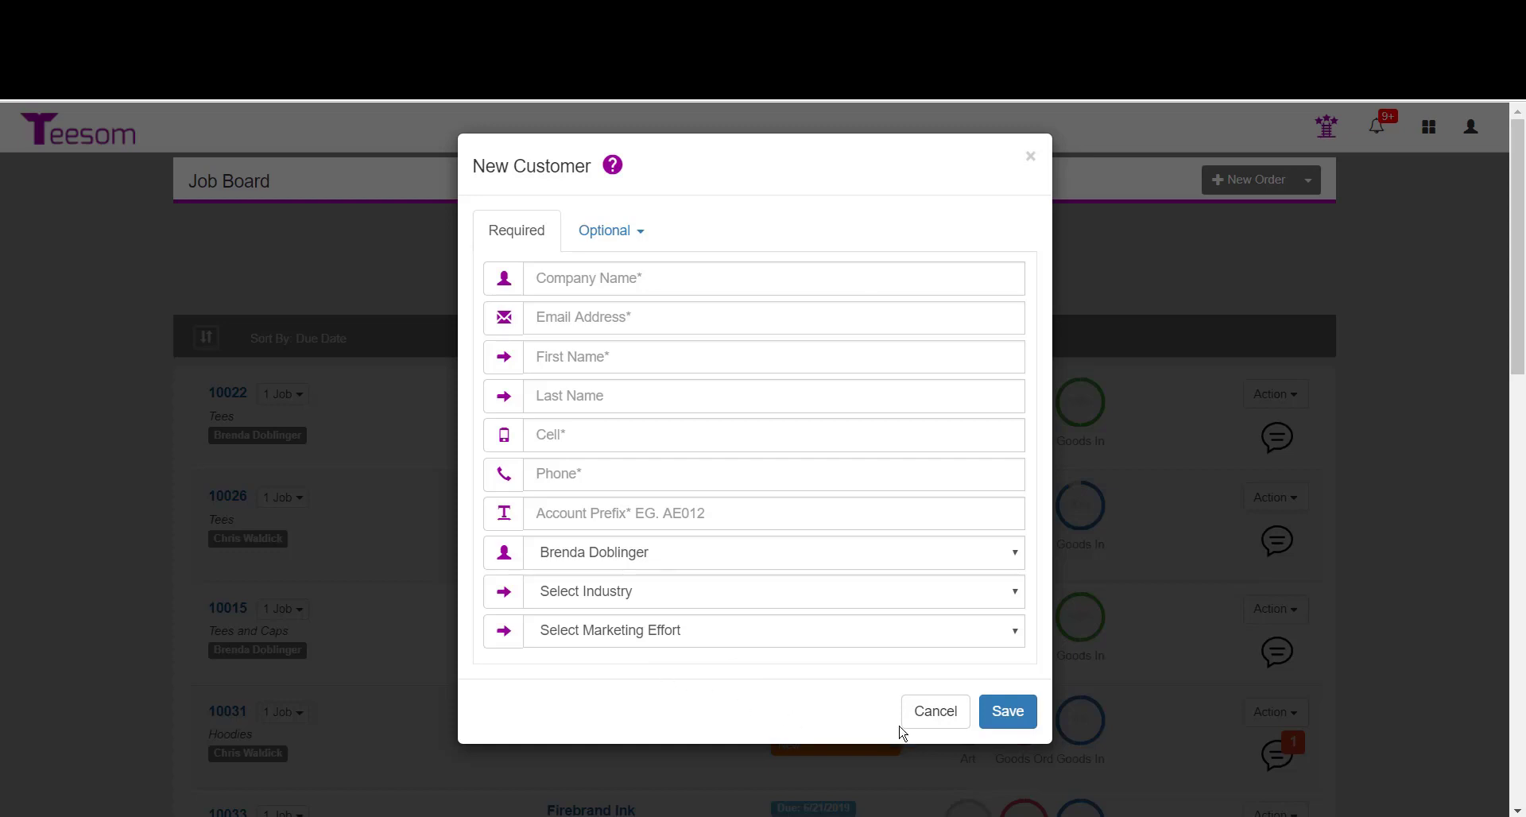
left_click(932, 713)
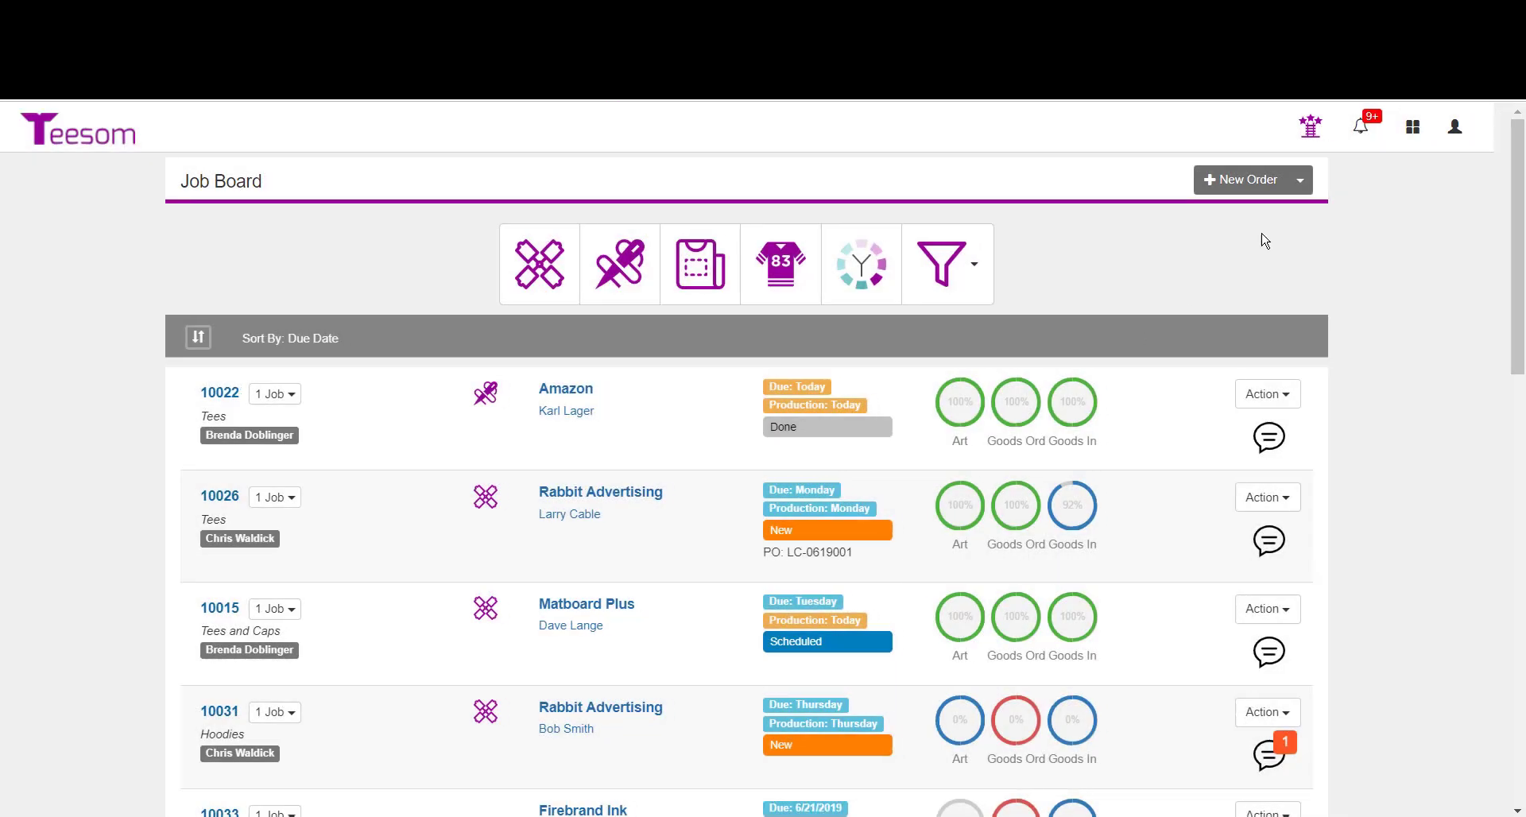
left_click(1240, 180)
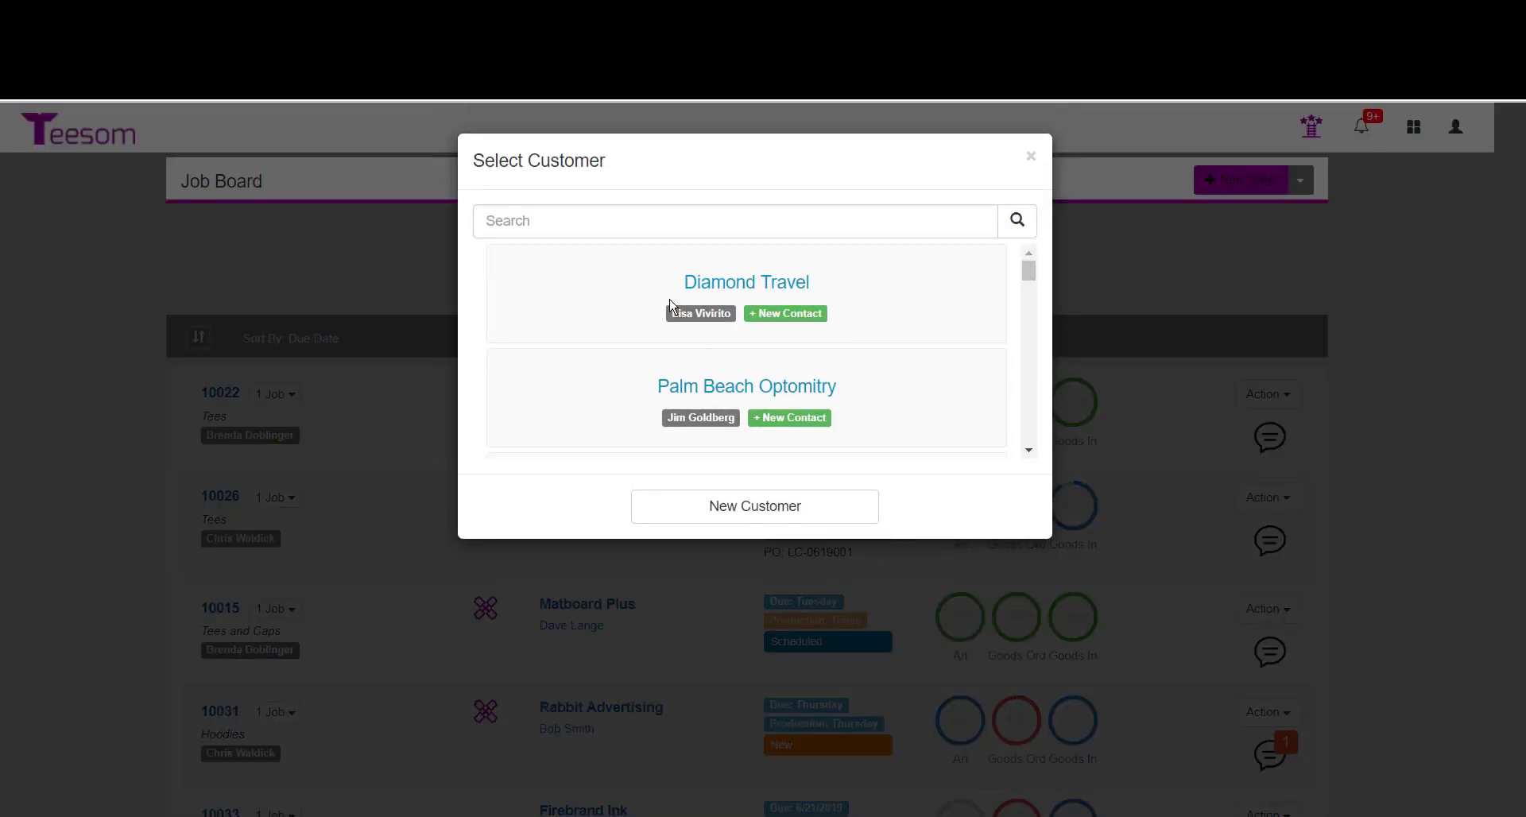
left_click(827, 517)
left_click(1031, 156)
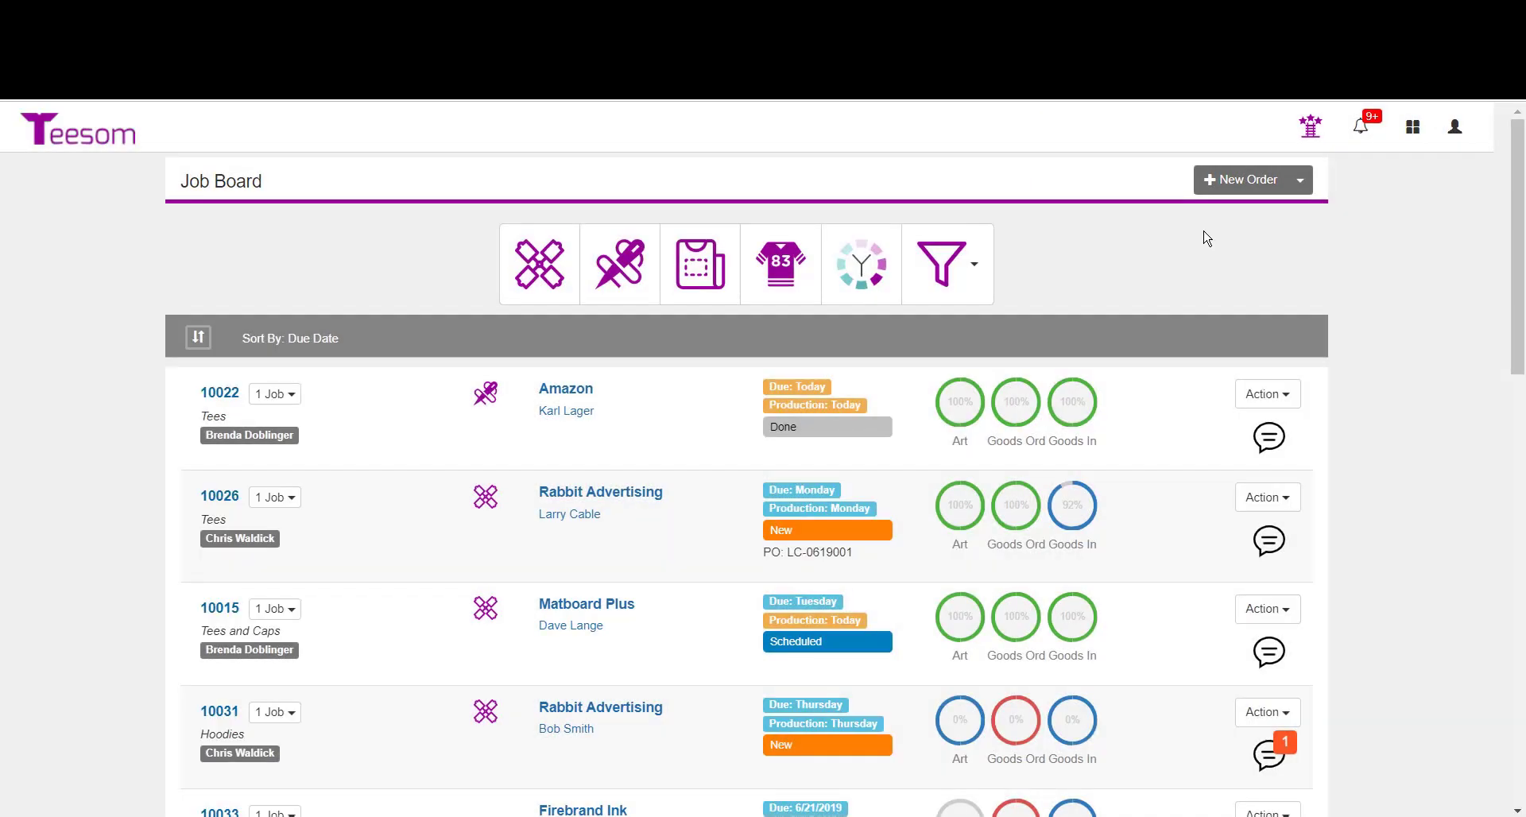
Go to the Customers page and open a new customer form.
left_click(1413, 130)
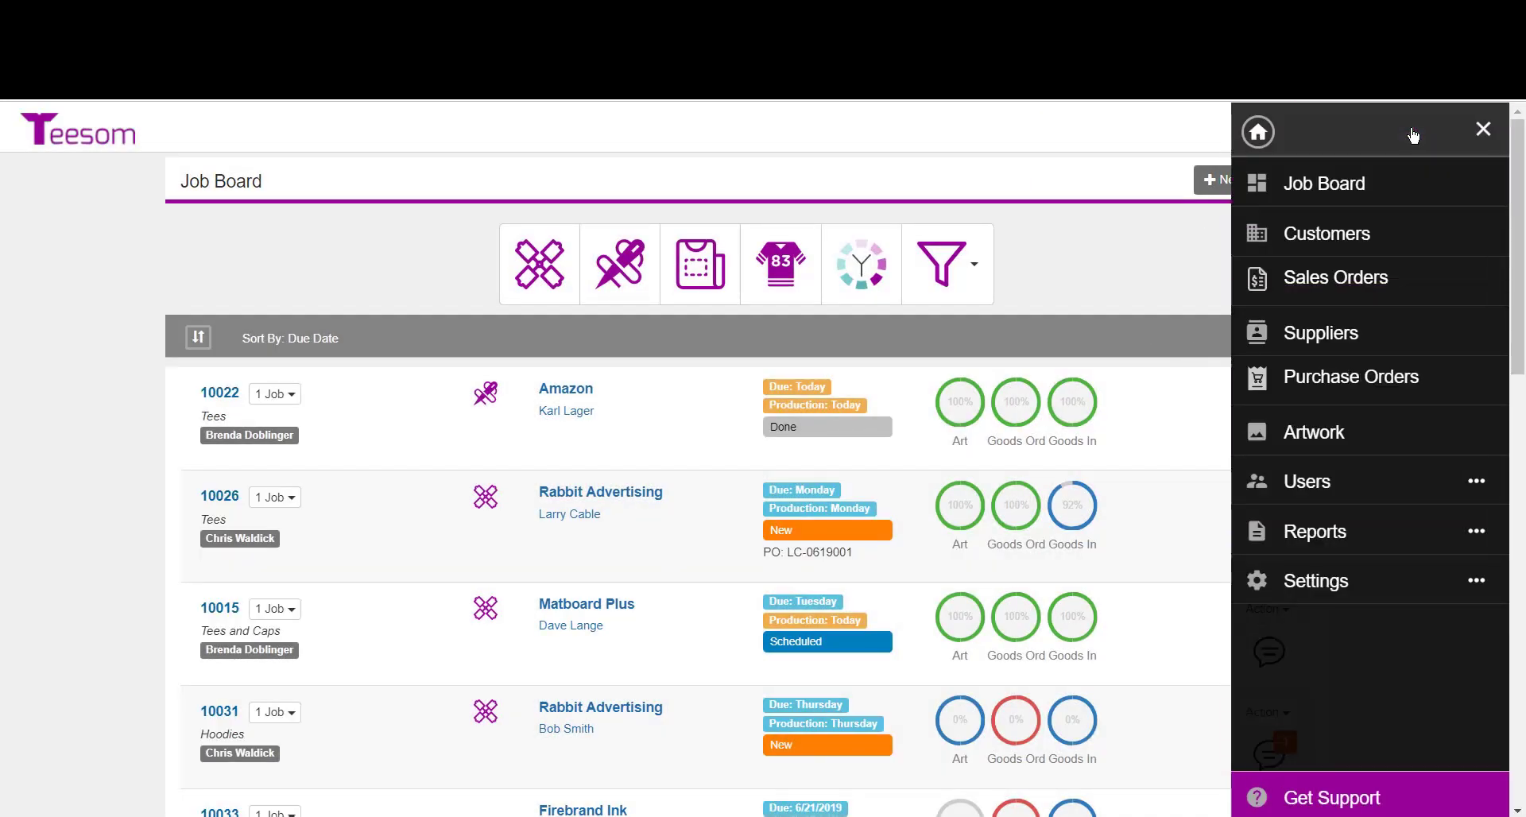
left_click(1351, 231)
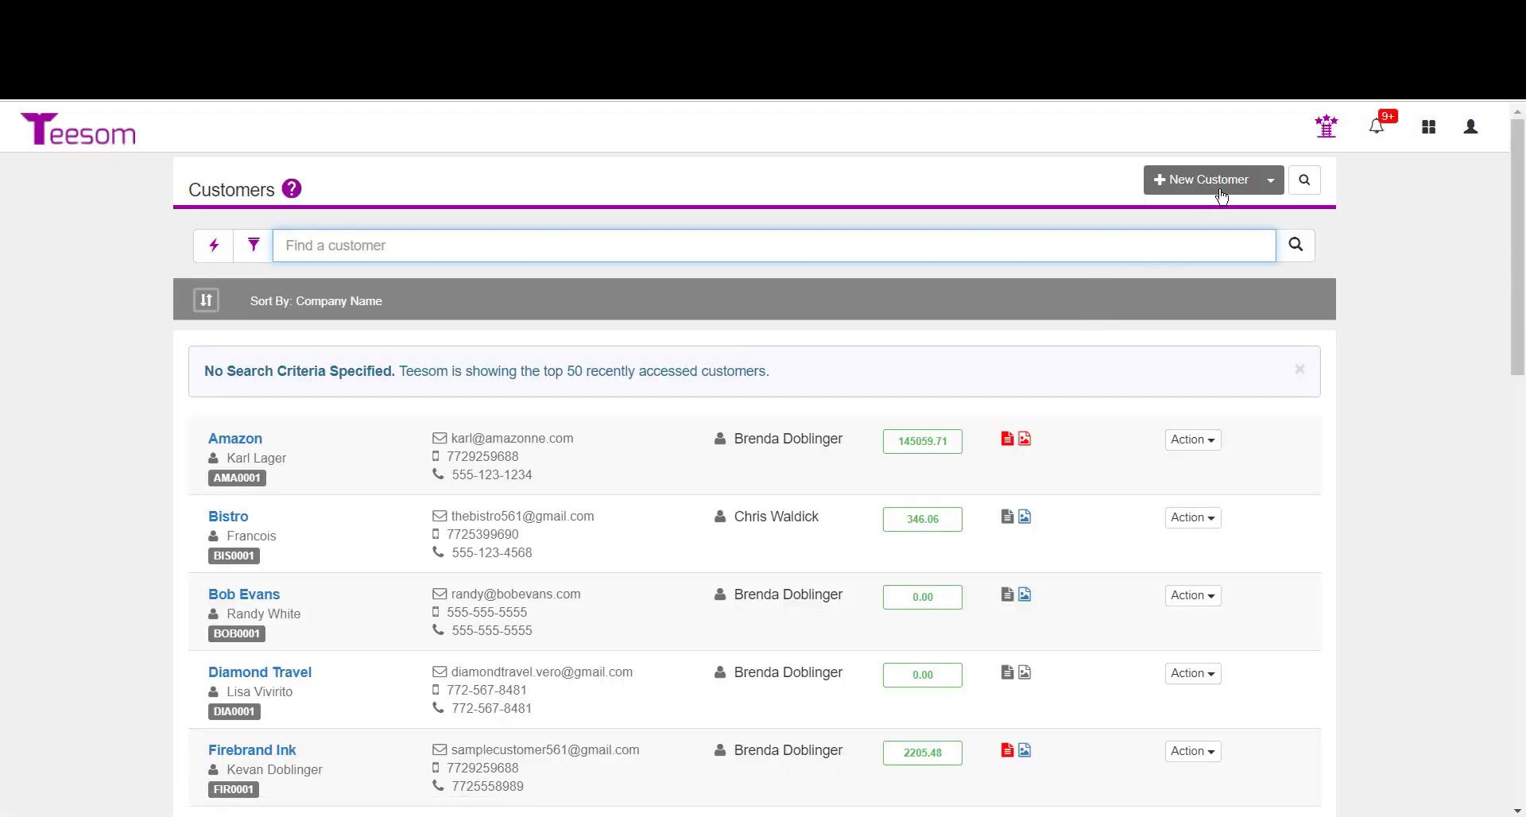
left_click(1200, 184)
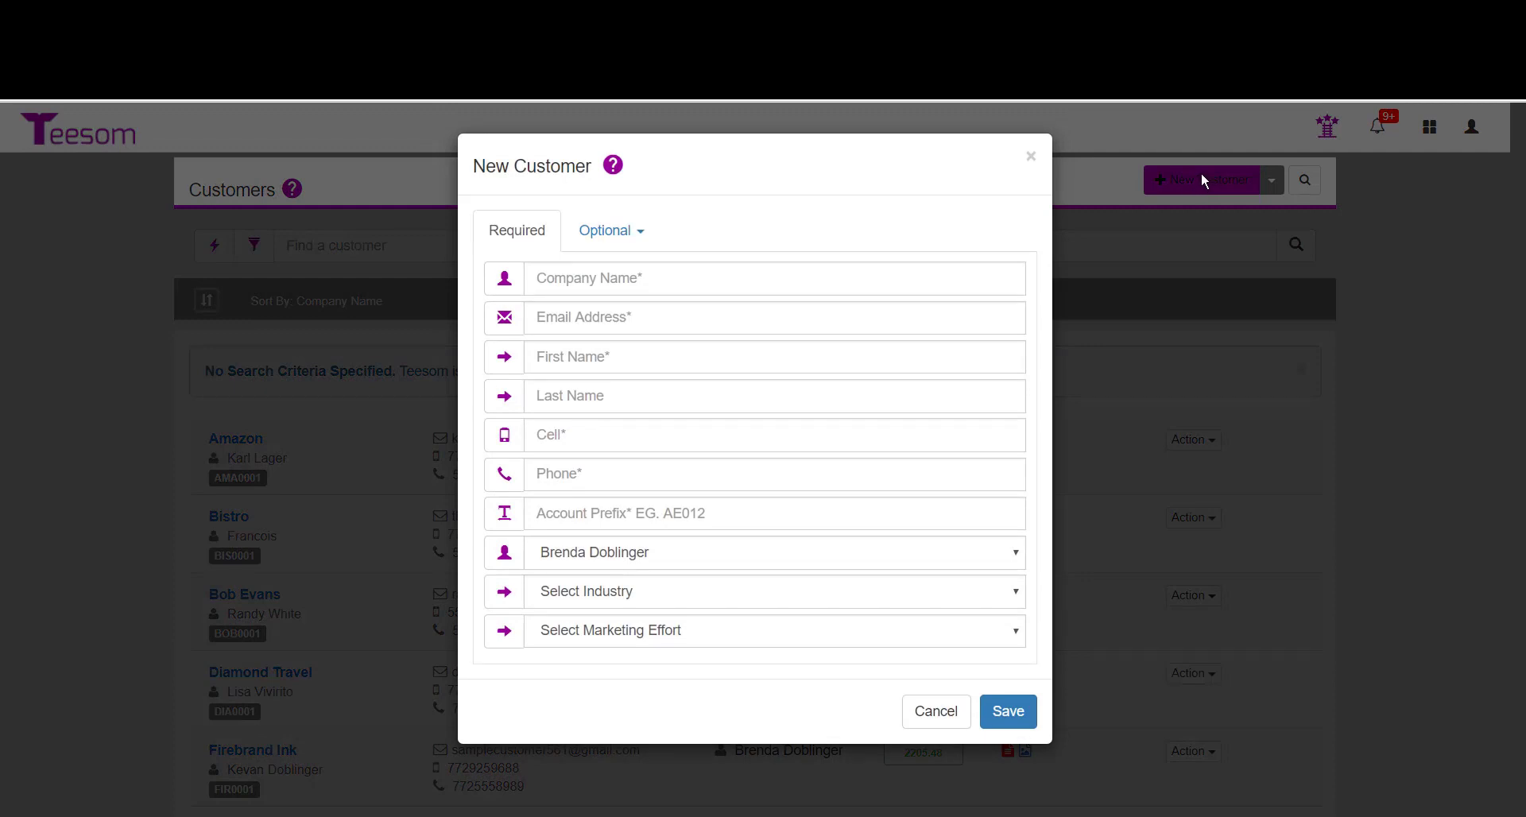
Enter Unified Technology Solutions as the company name.
left_click(721, 286)
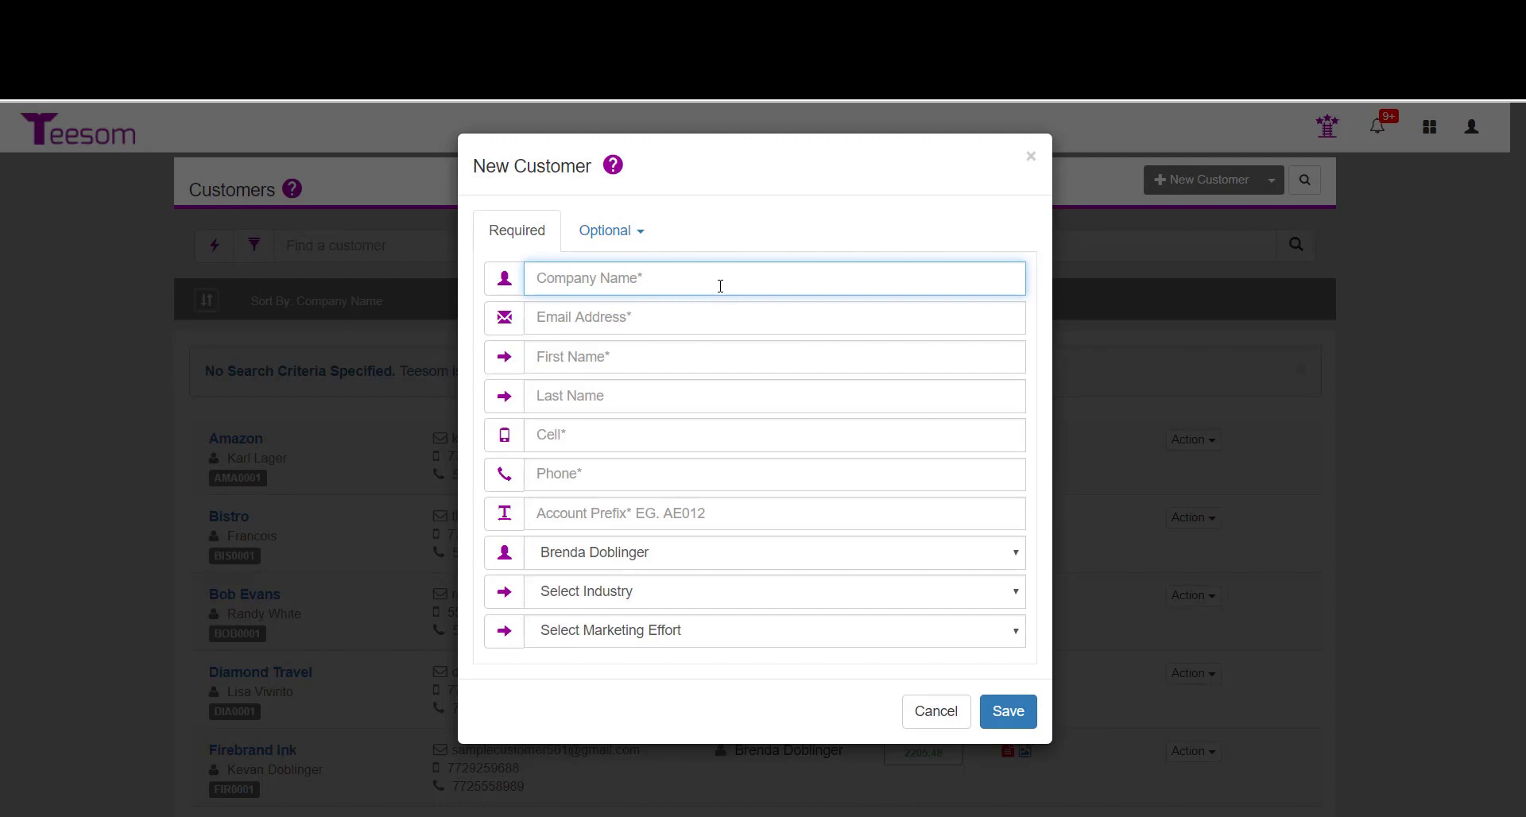
type("Unified Technology Solutions")
key("Tab")
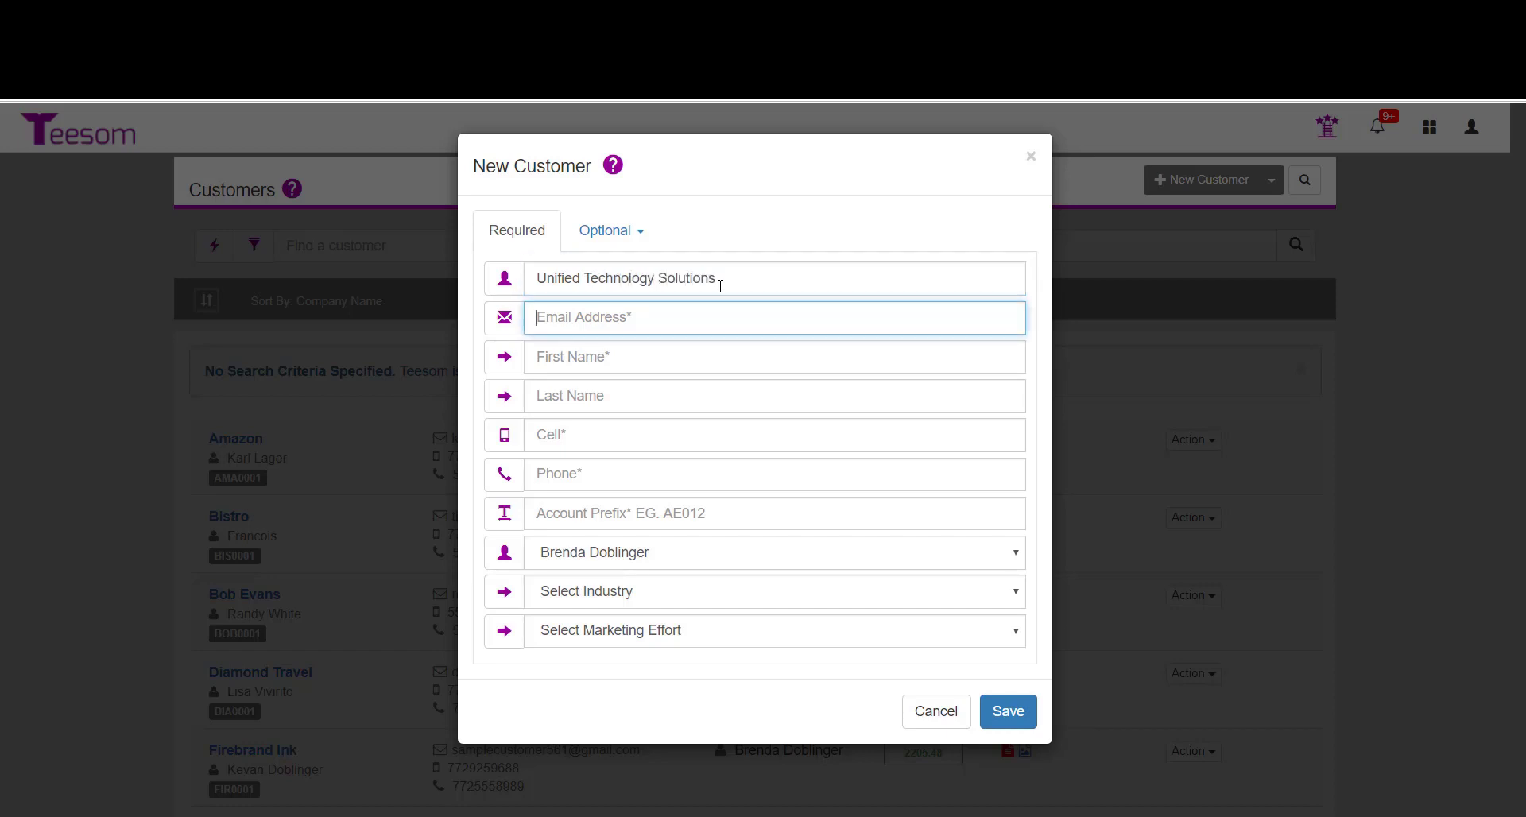
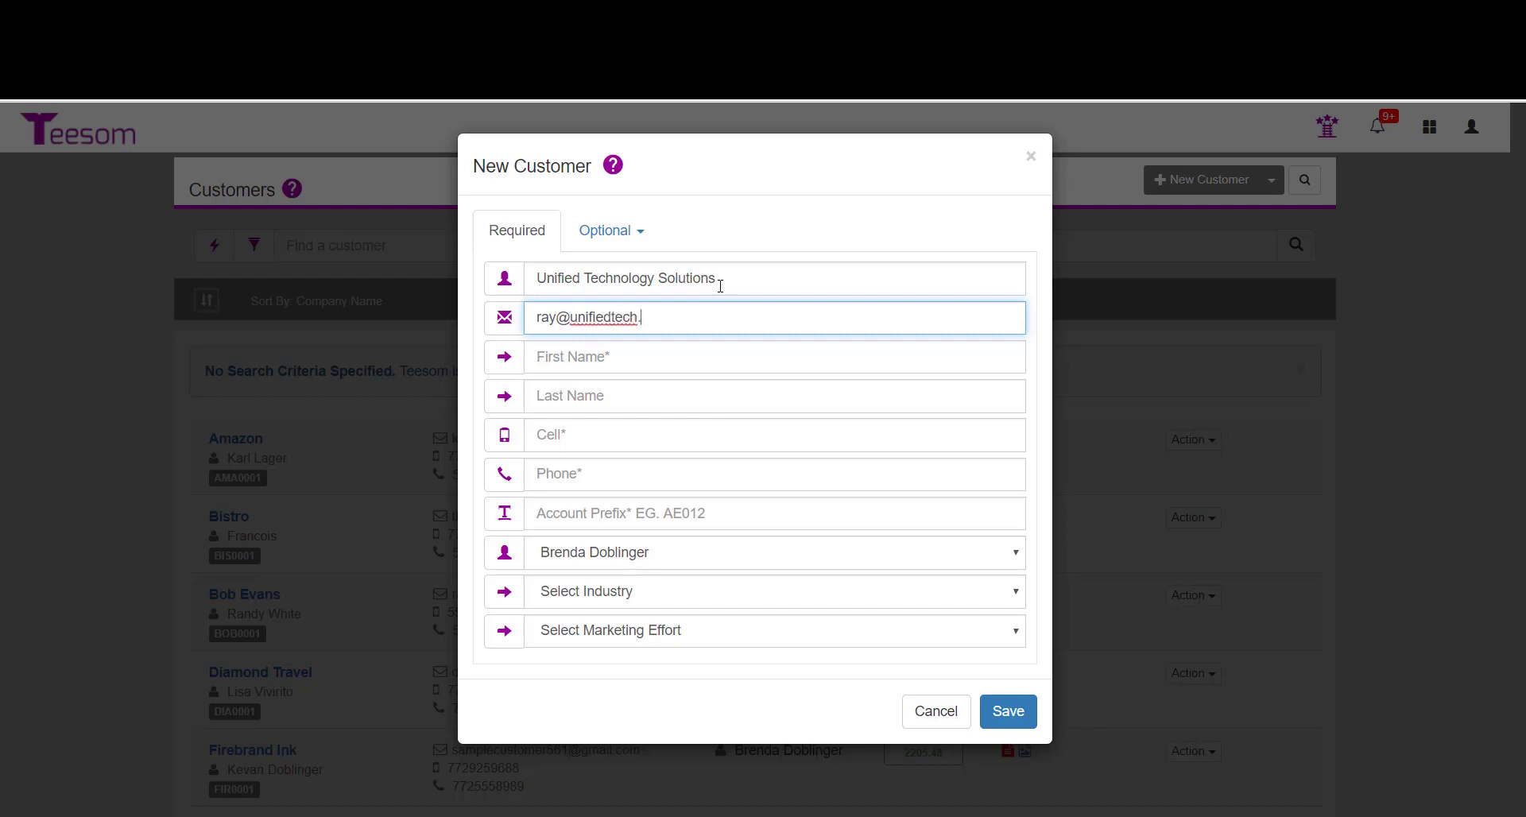
Fill in the contact's e-mail address.
key("Tab")
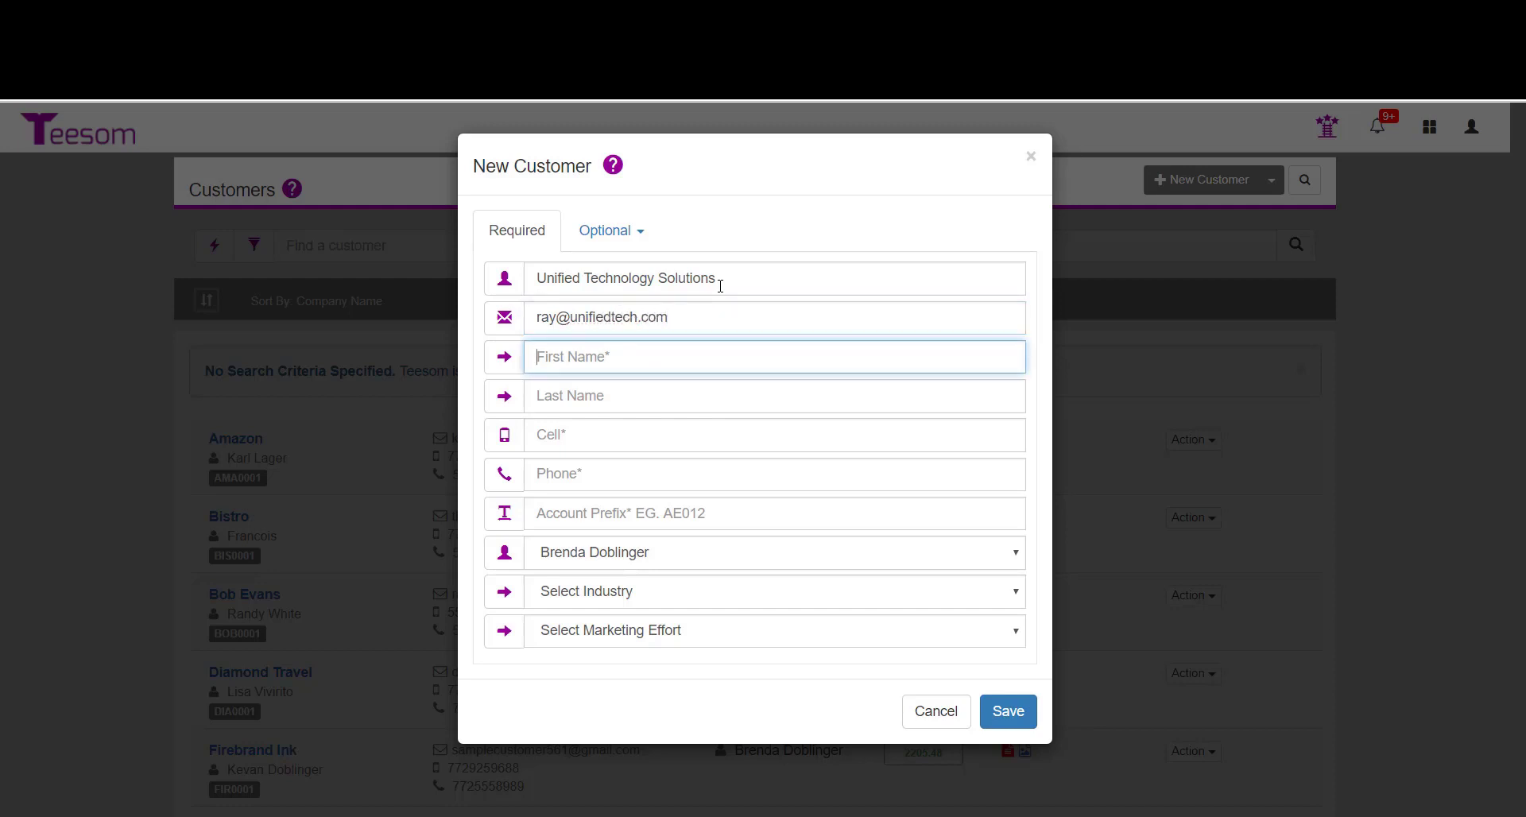
Enter the contact's first and last name.
key("Tab")
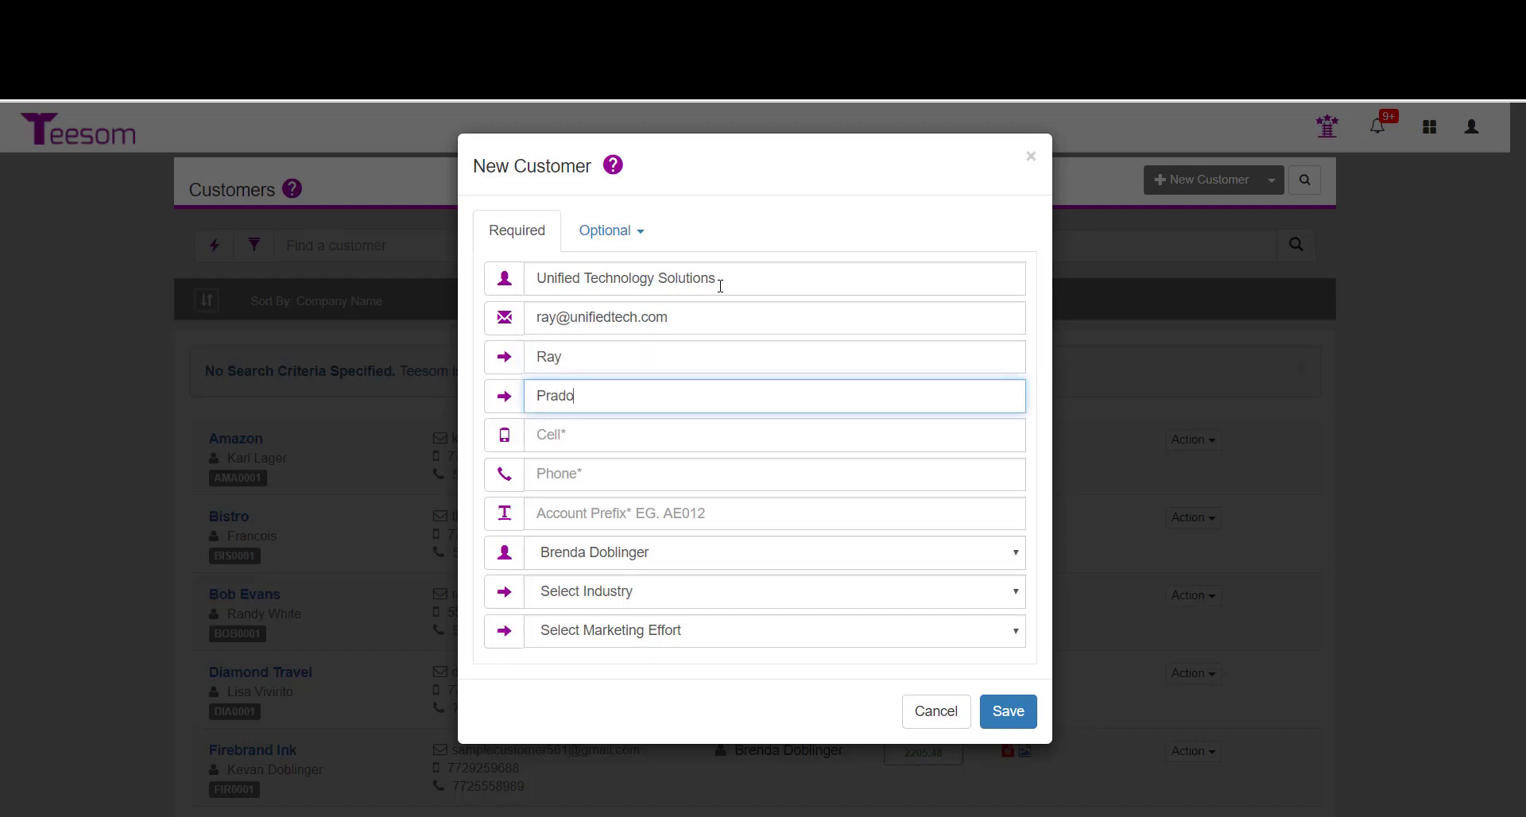
key("Tab")
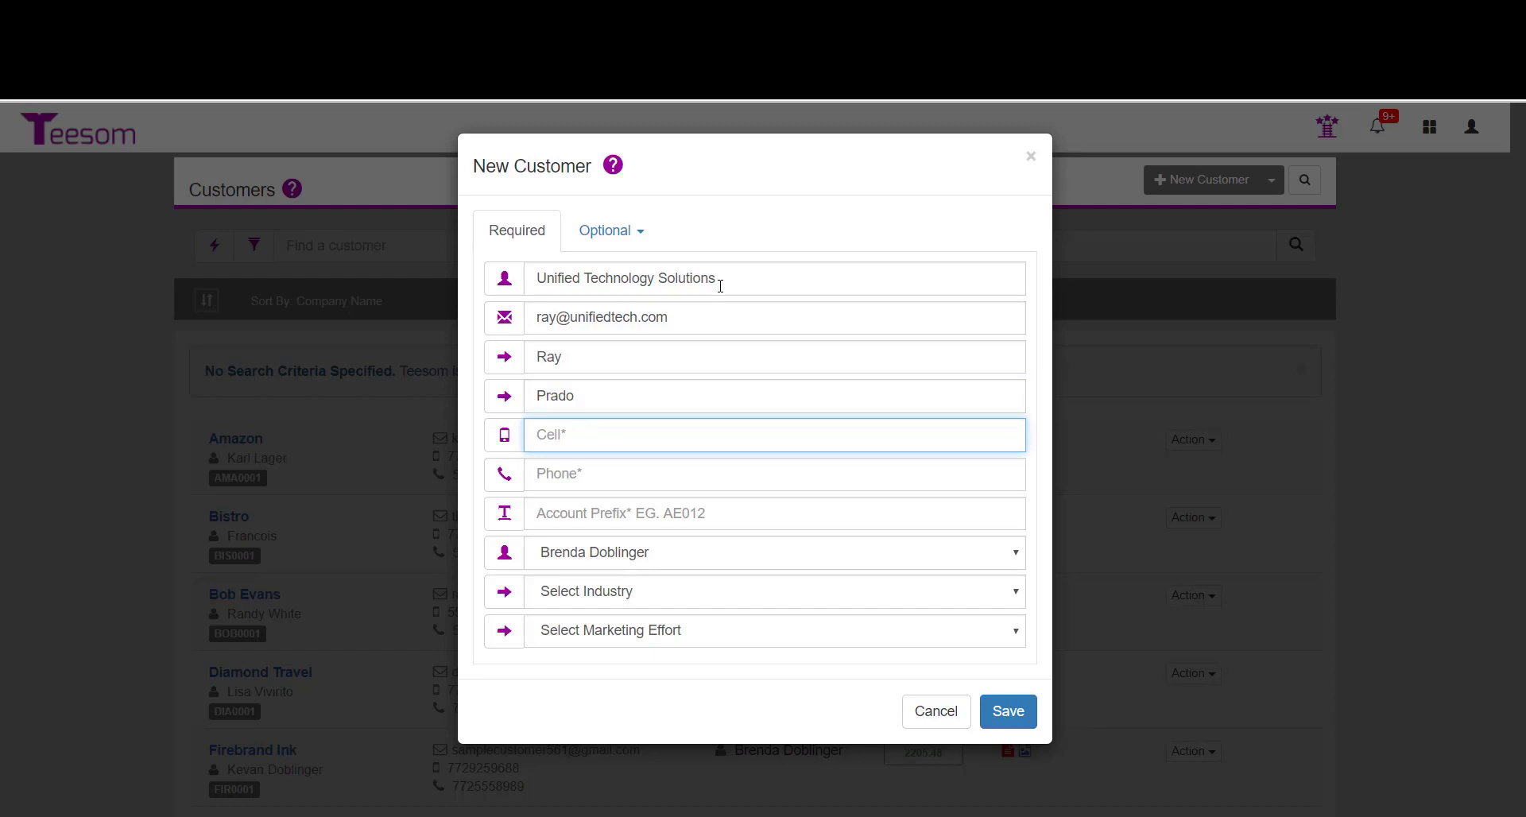
Enter the contact's cell and phone numbers.
left_click(591, 477)
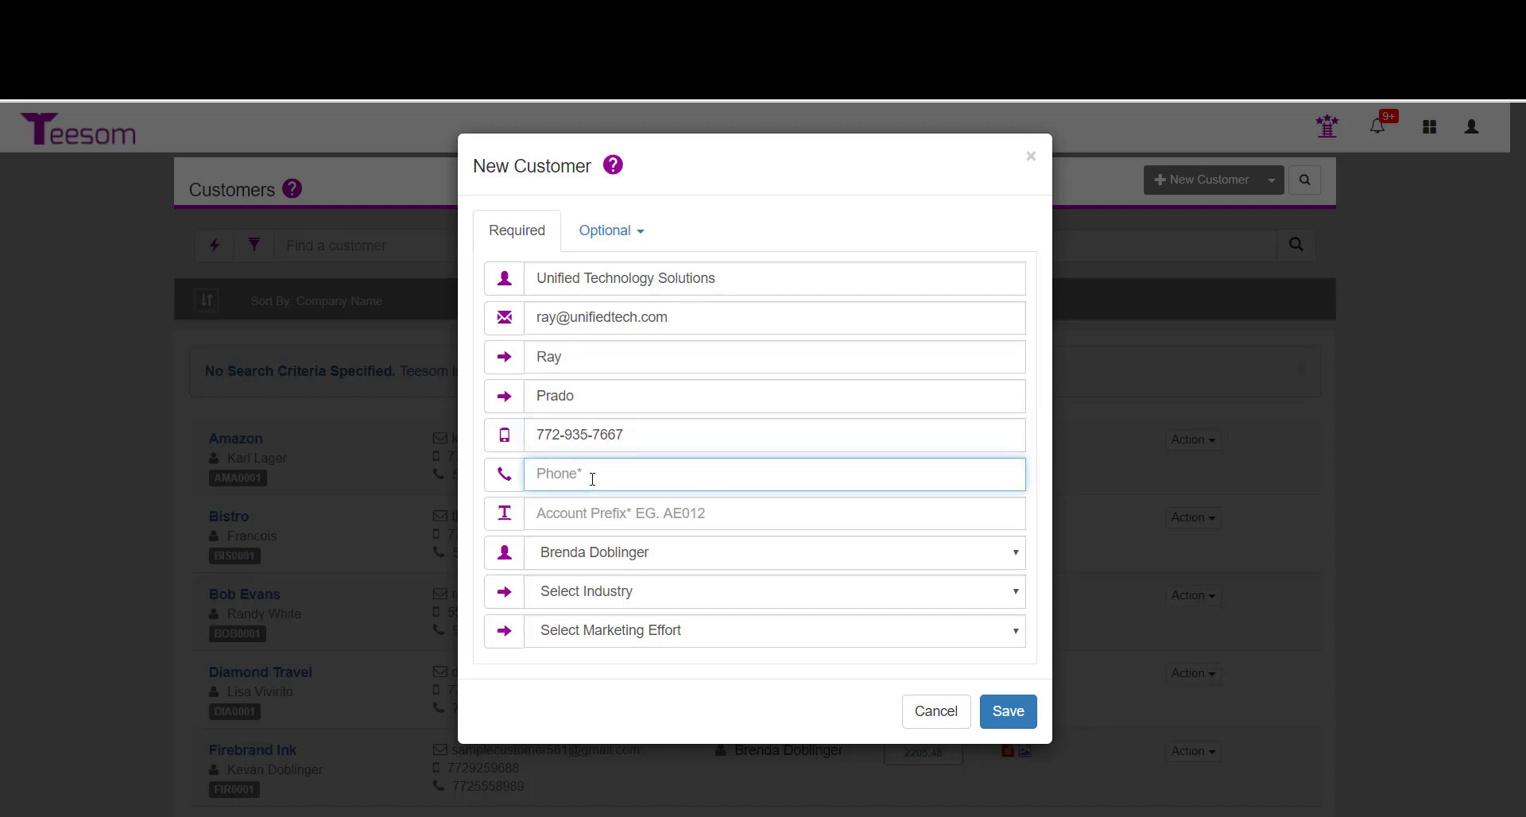
key("Tab")
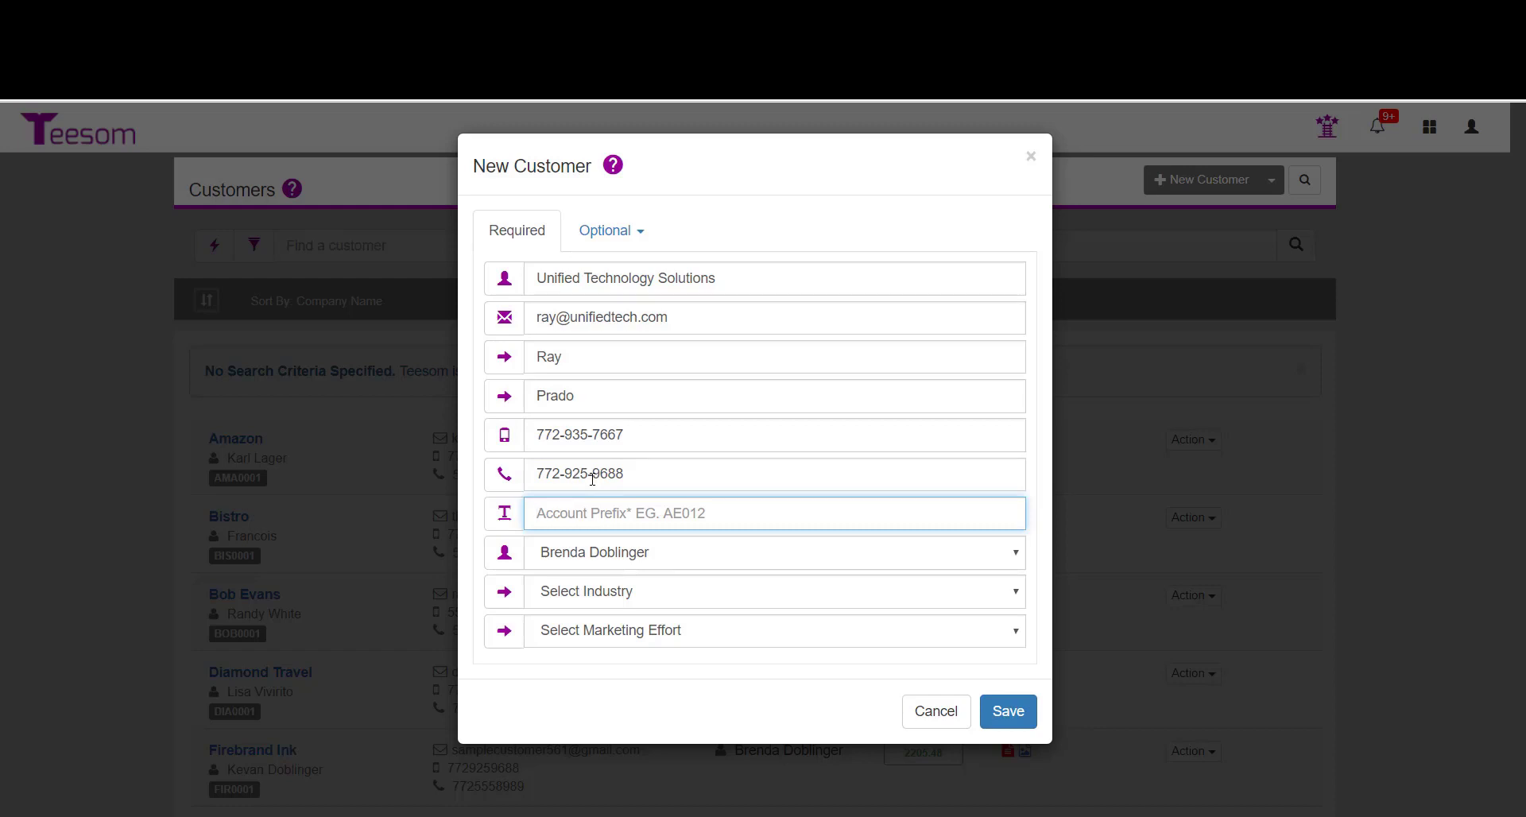
Set the account prefix to UNI and choose Company as industry and Referral as marketing effort.
type("UNI")
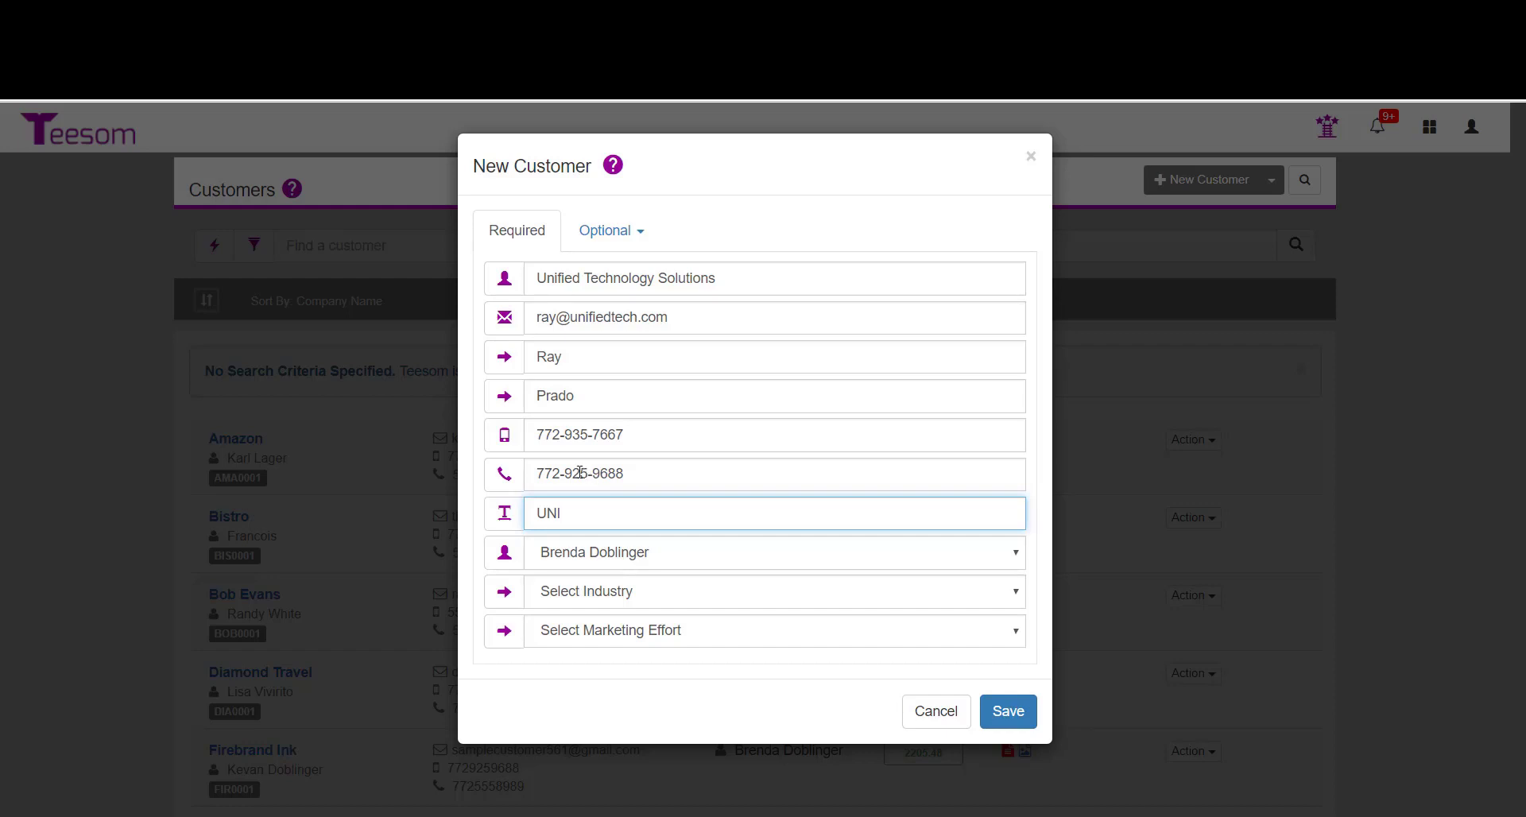
left_click(601, 598)
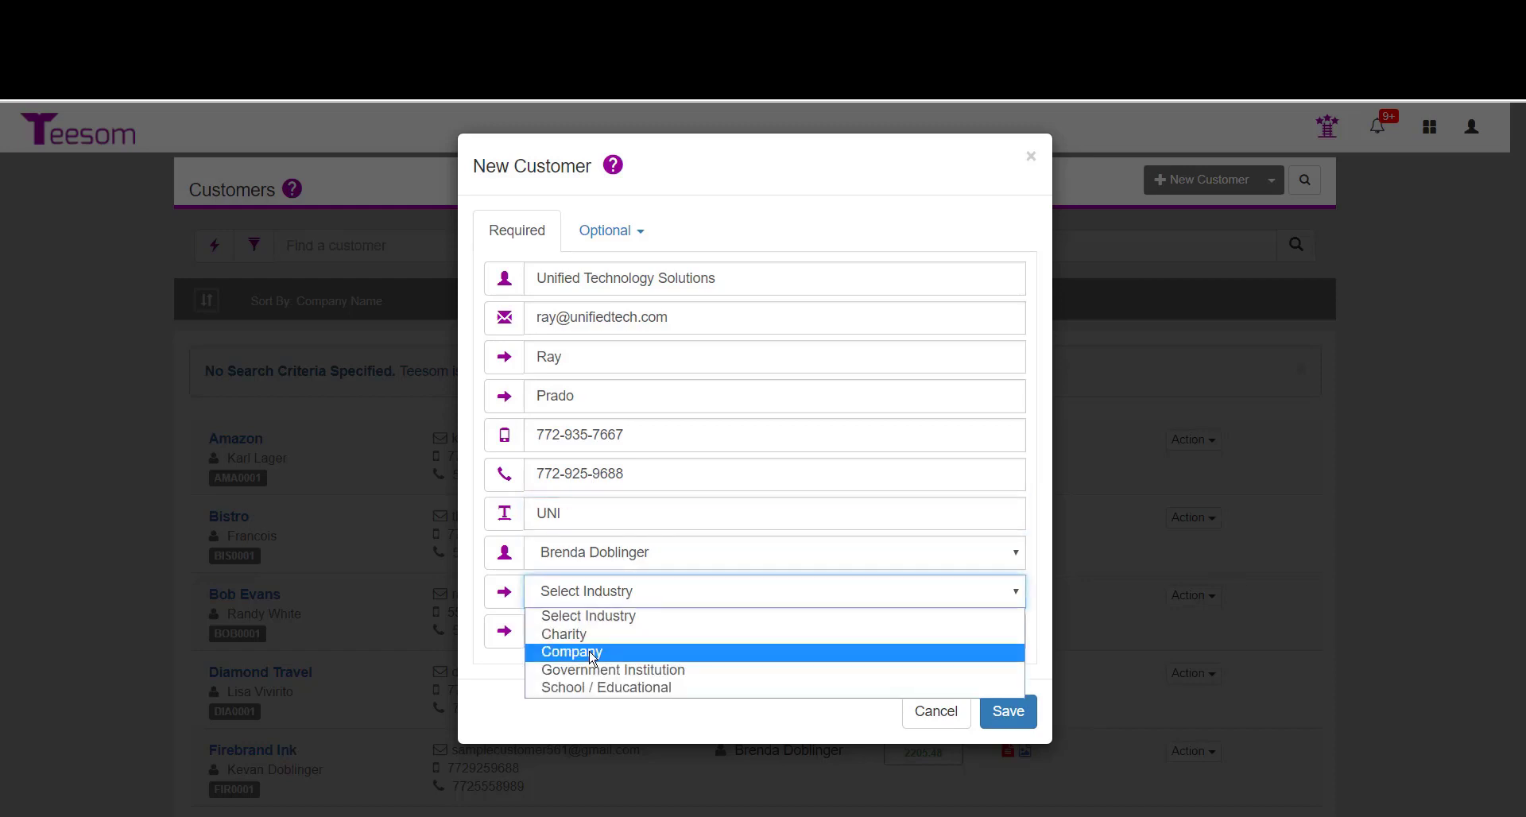
left_click(592, 657)
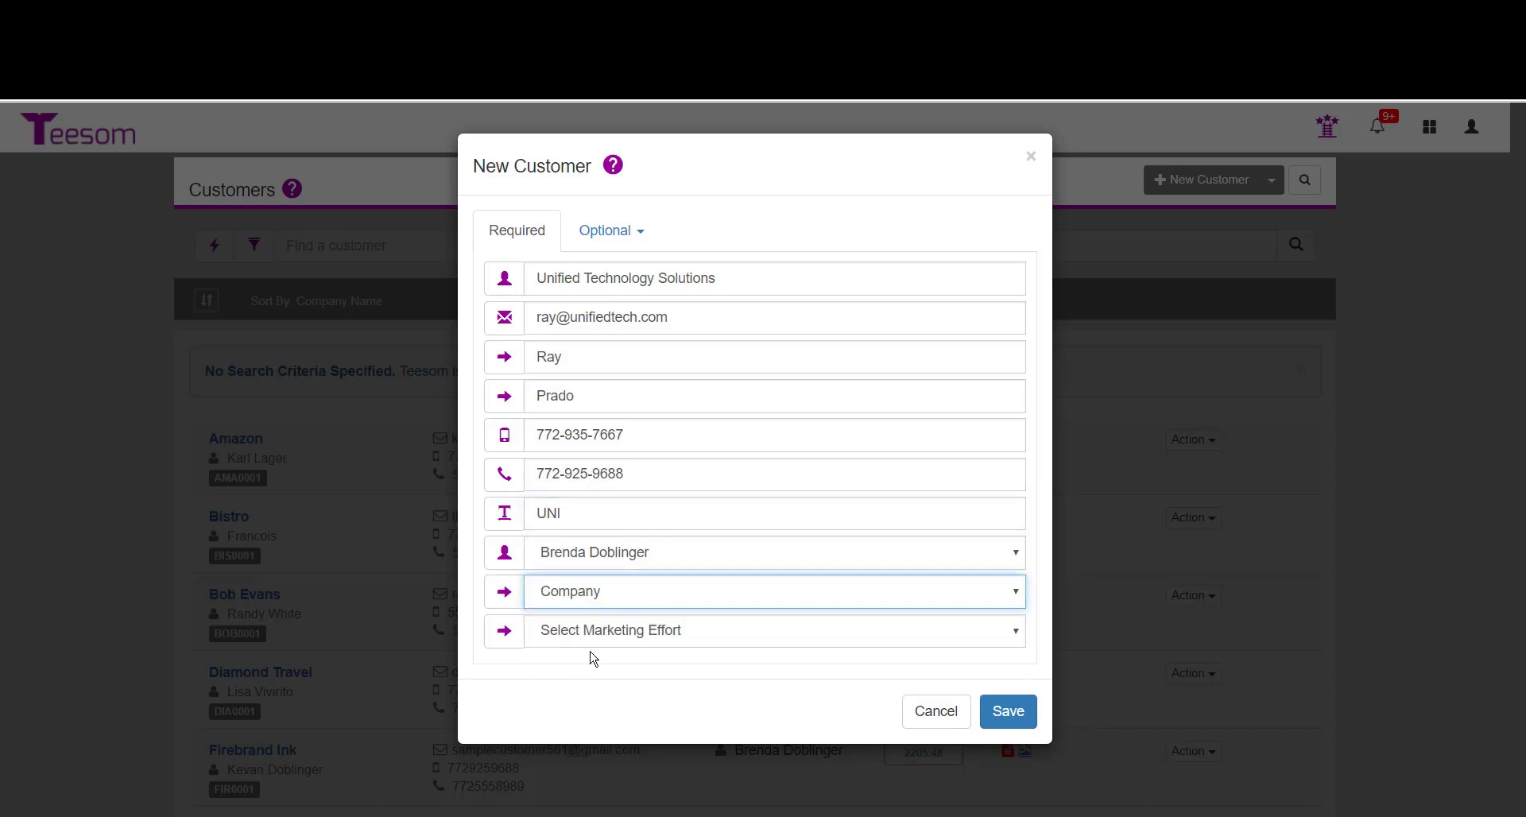
left_click(632, 634)
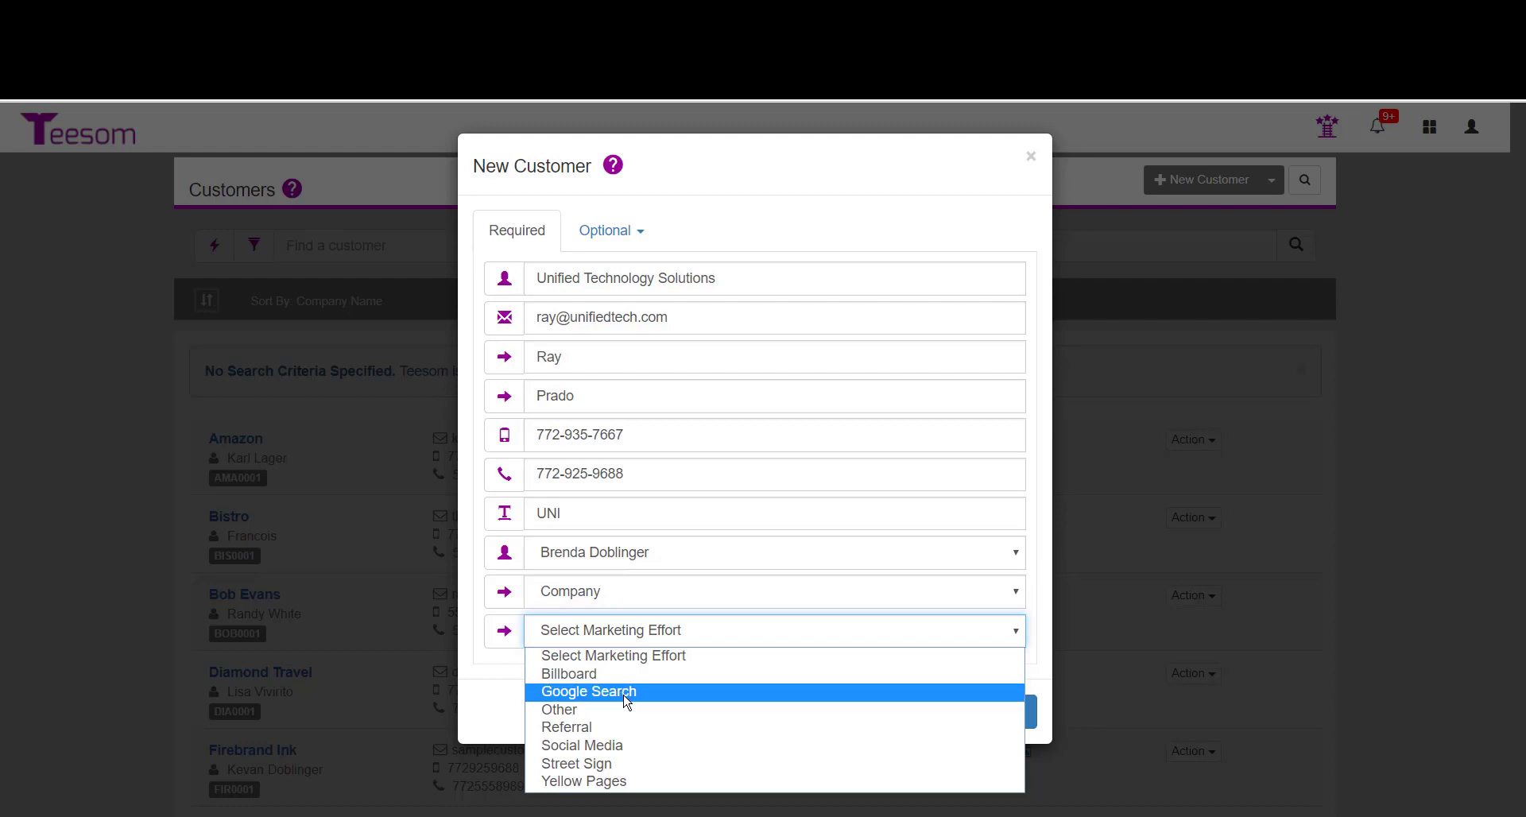
left_click(624, 728)
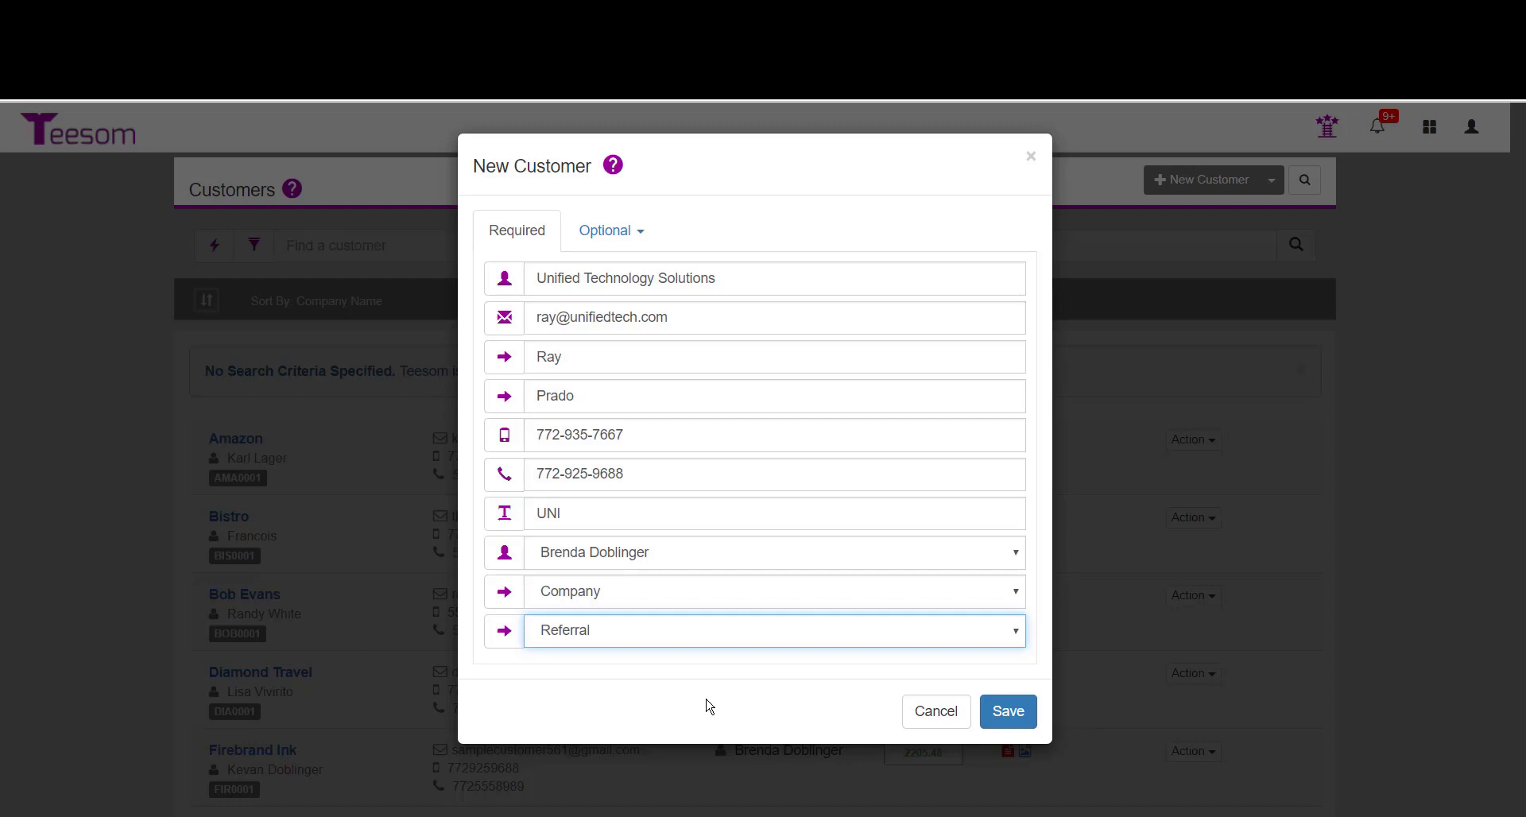
Open the optional billing address section and name the address Main Office.
left_click(610, 235)
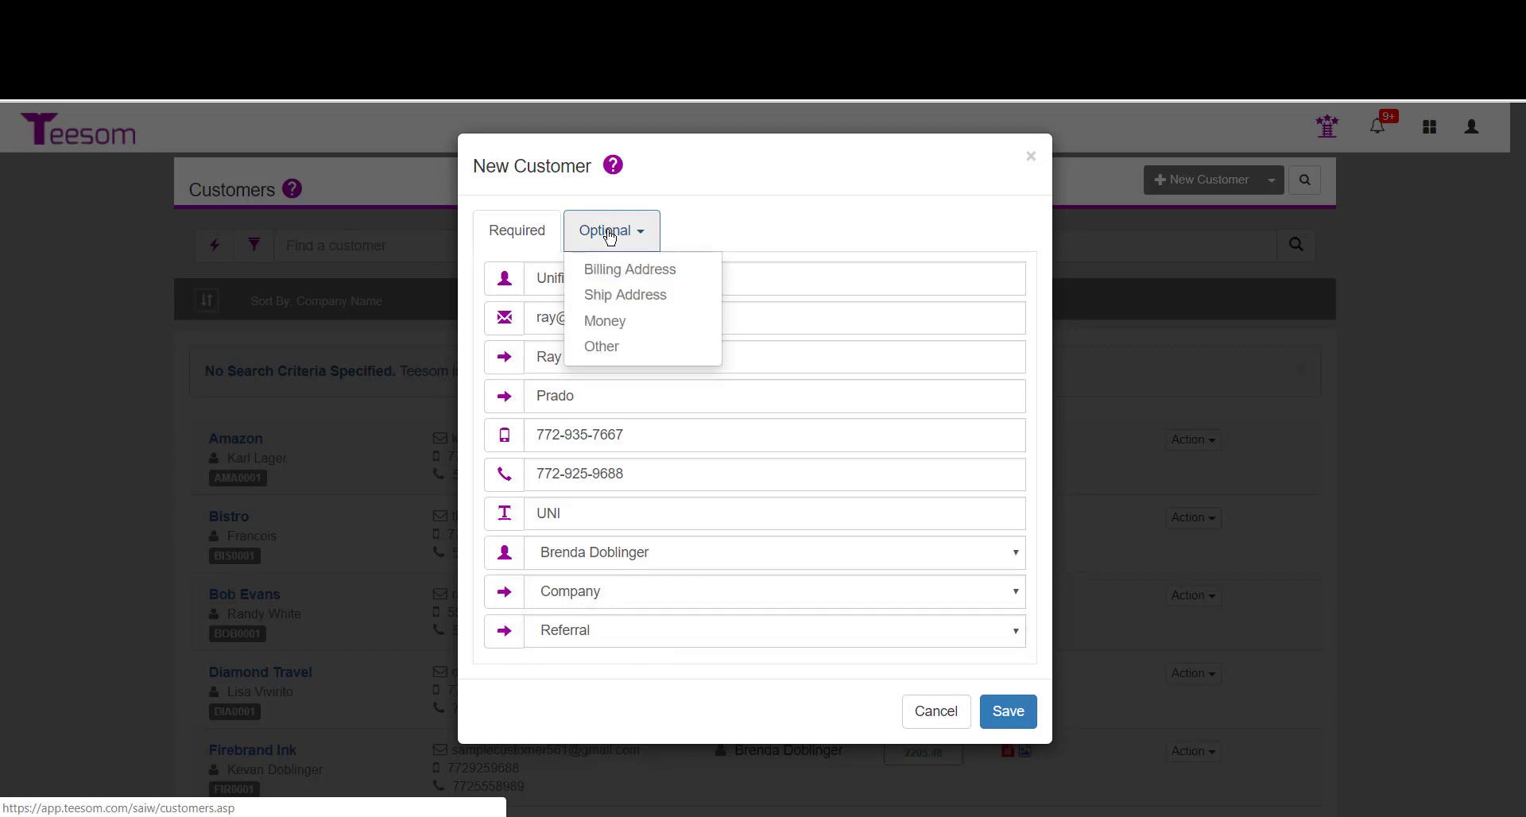
left_click(610, 272)
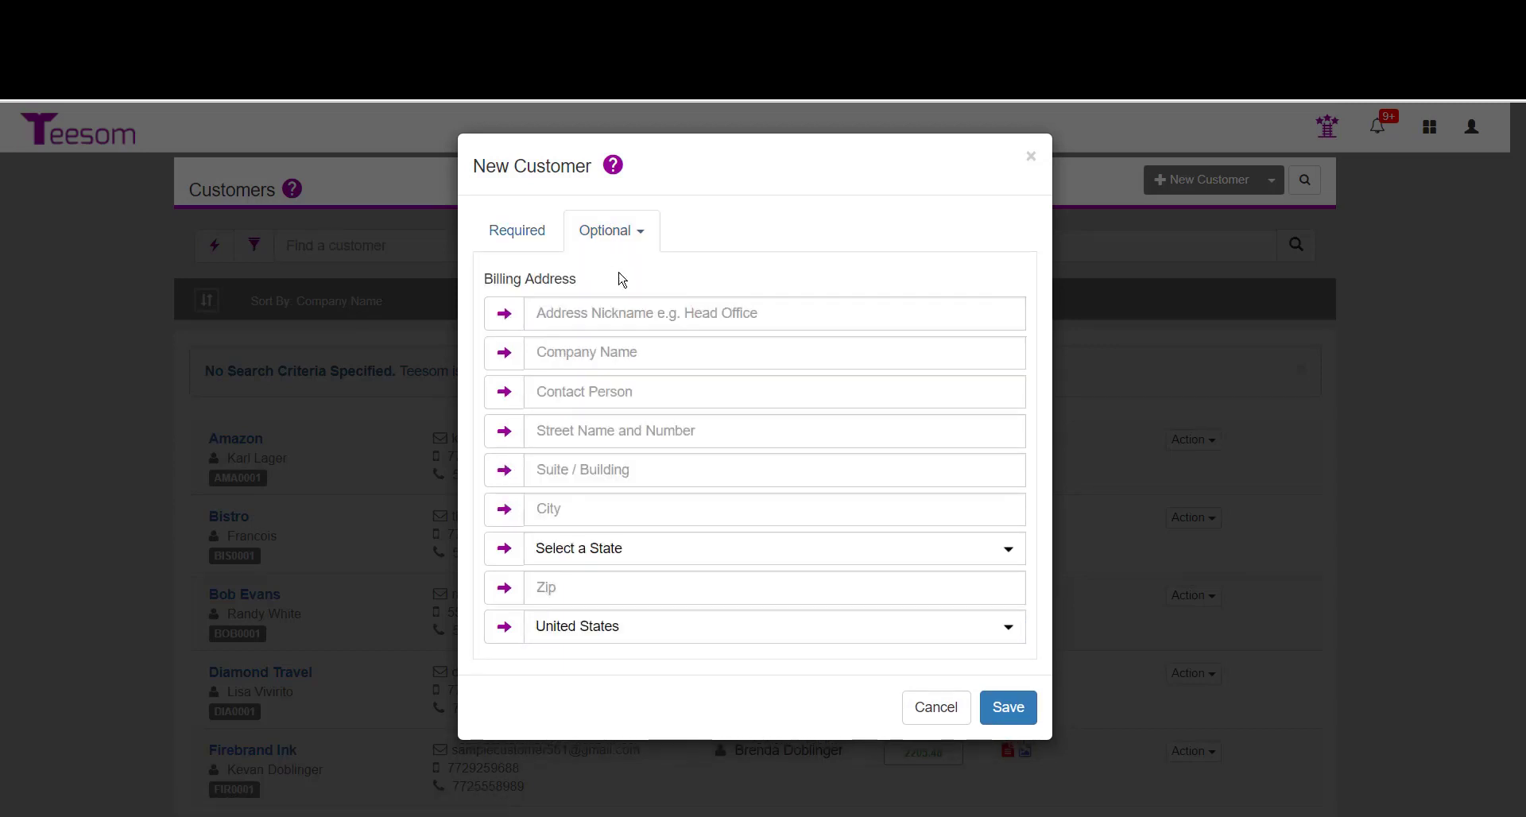
left_click(767, 313)
type("Main ")
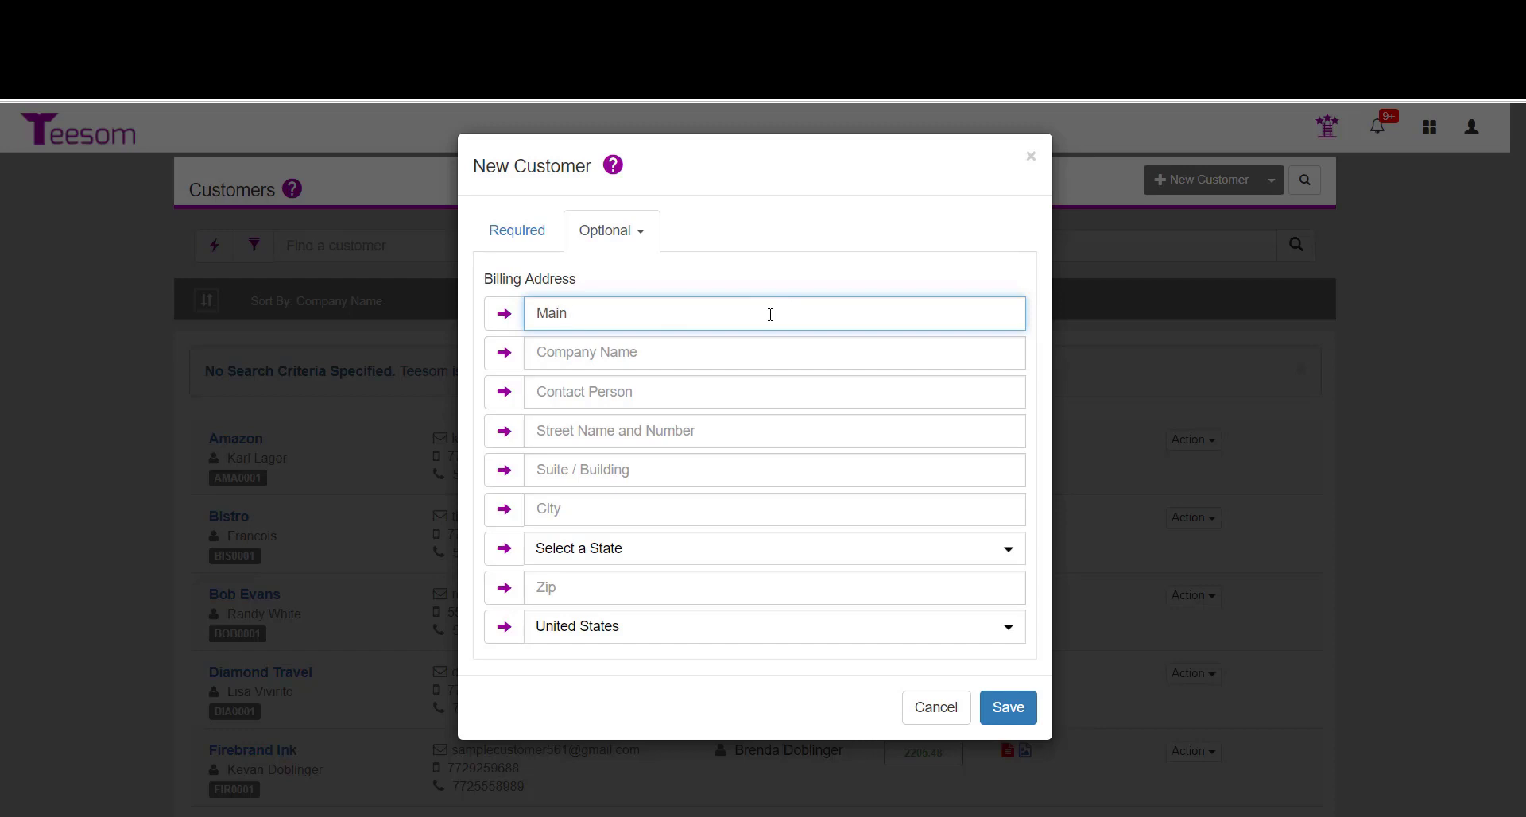
type("Office")
key("Tab")
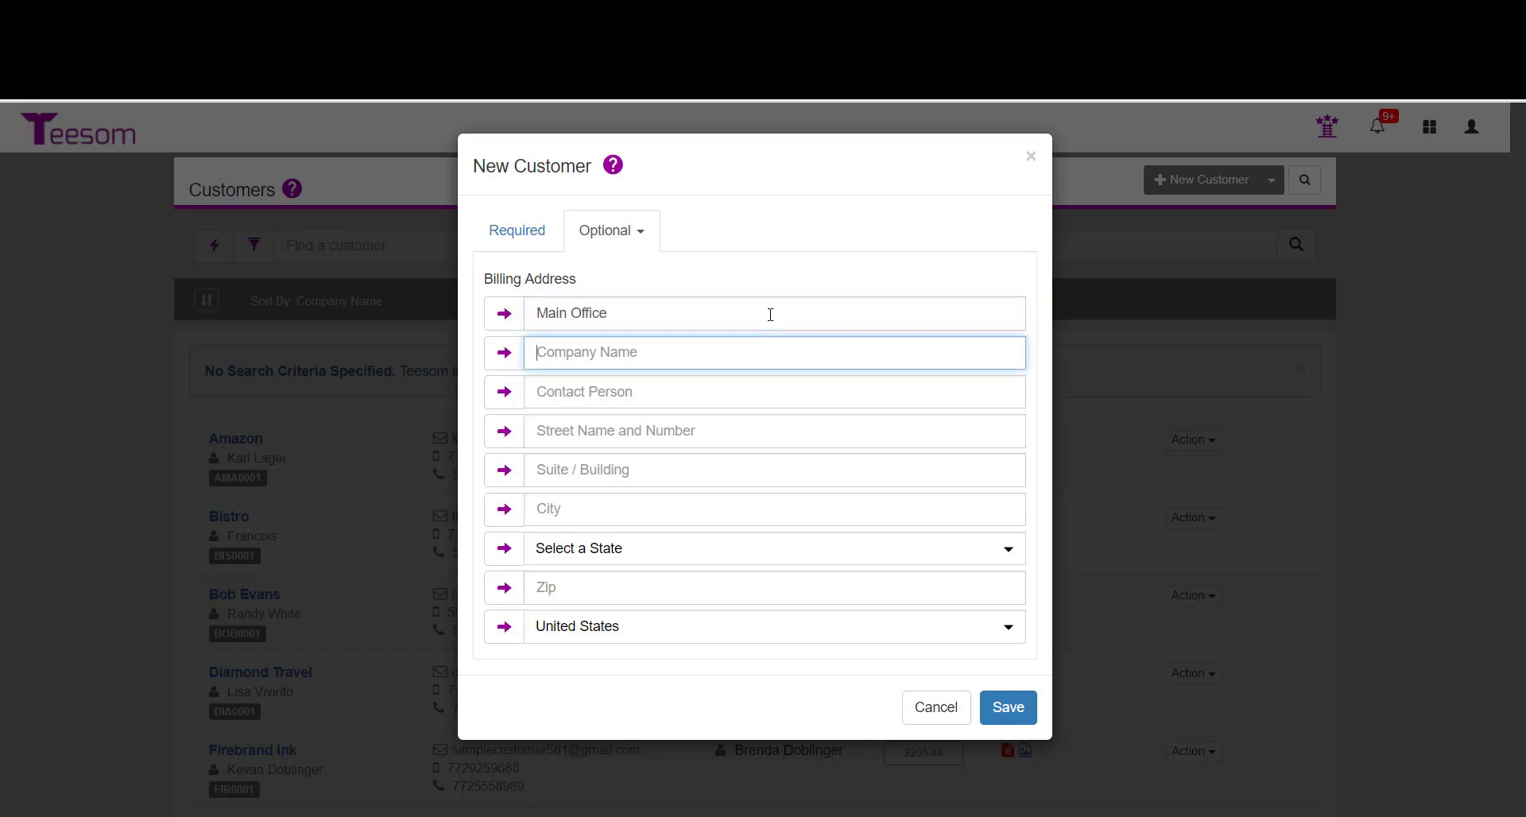
Enter Unified Technology Solutions as the billing address company name.
type("Unified Technology Solutions")
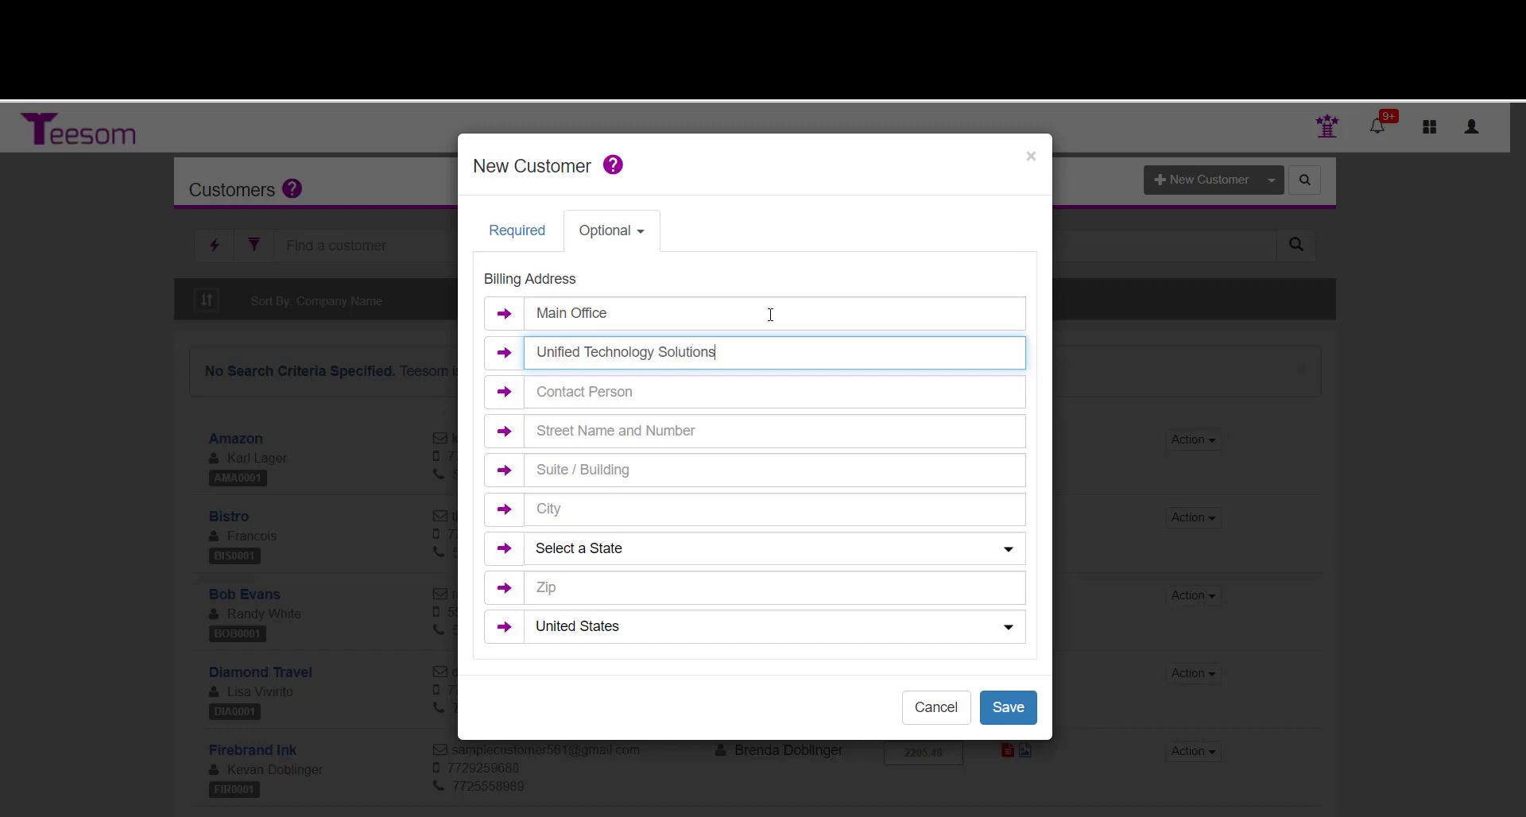
key("Tab")
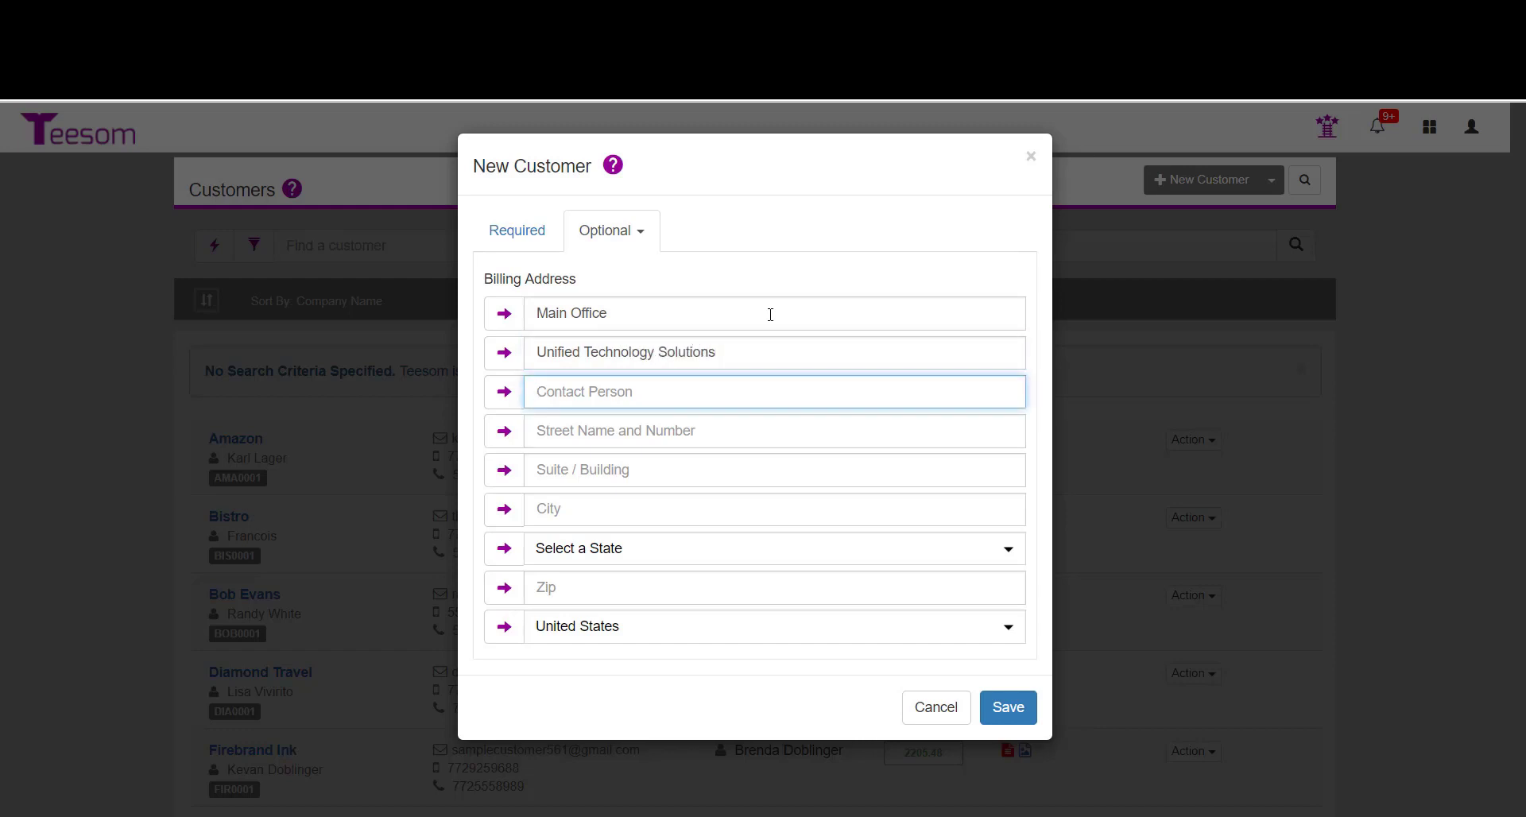
Enter the contact person's name for the billing address.
key("Tab")
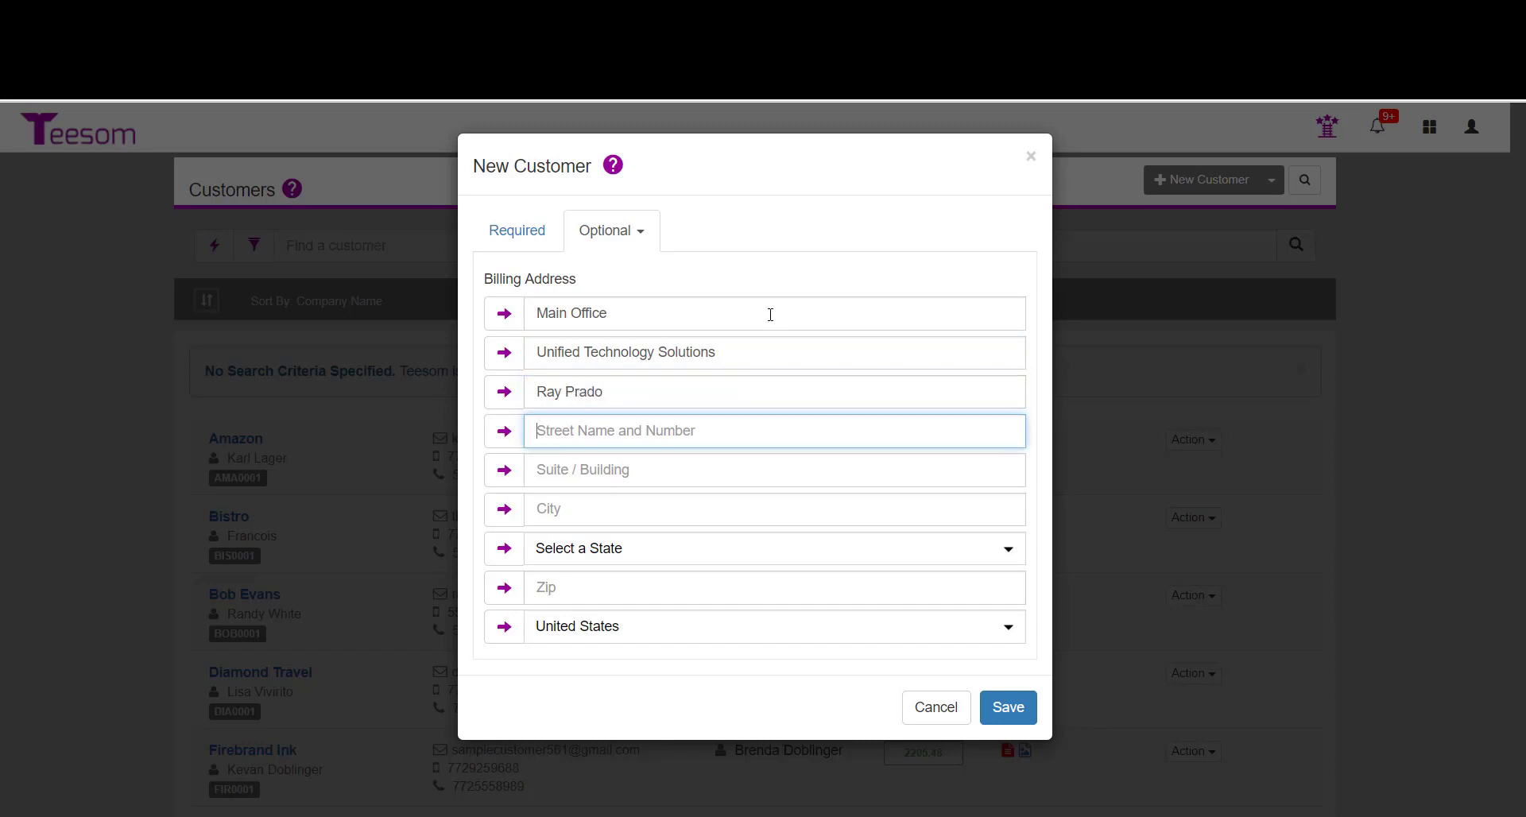
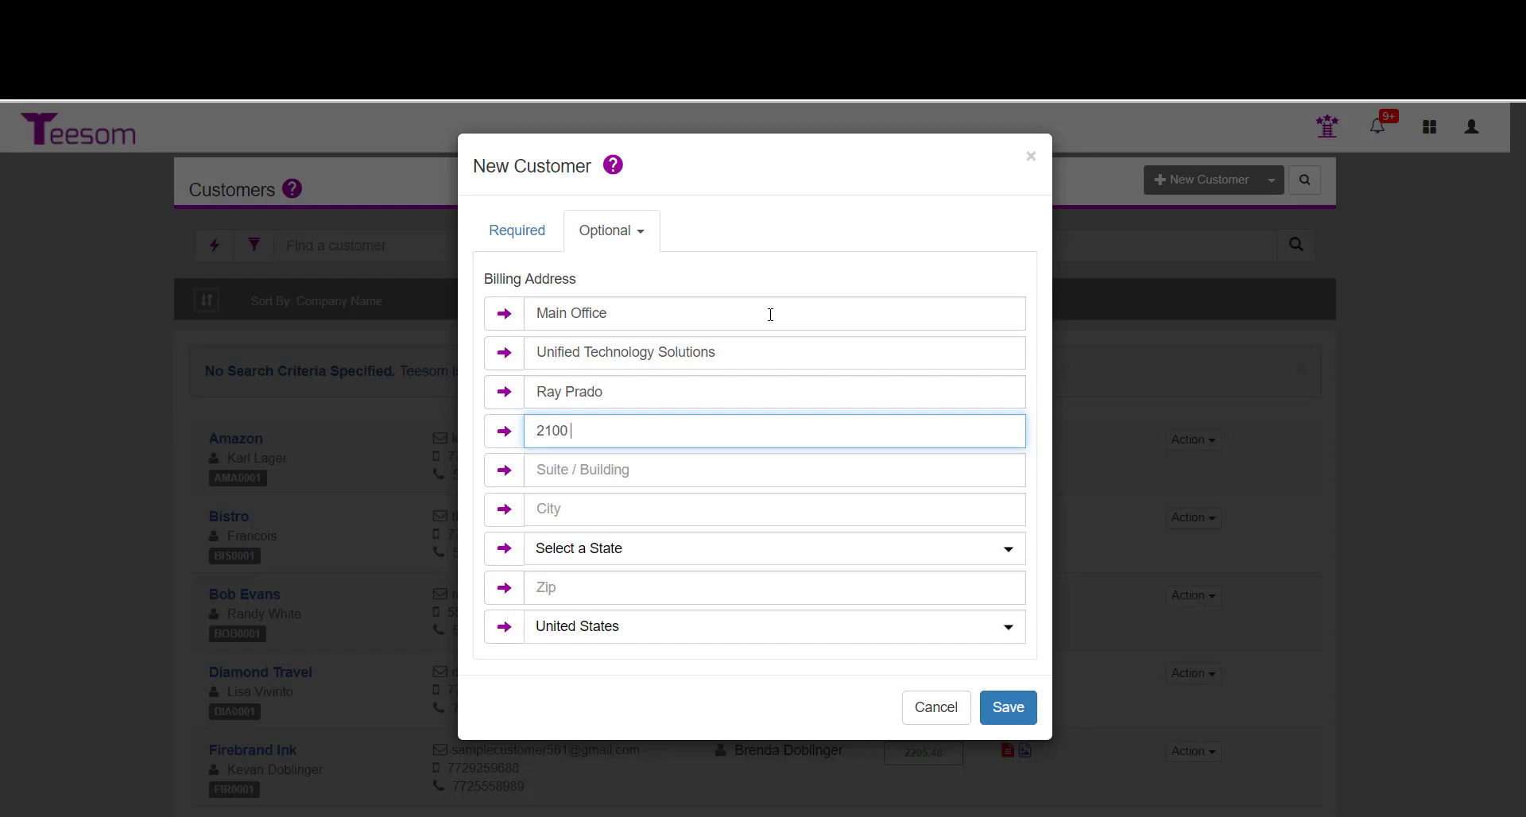
Fill in the billing street address and suite.
key("Tab")
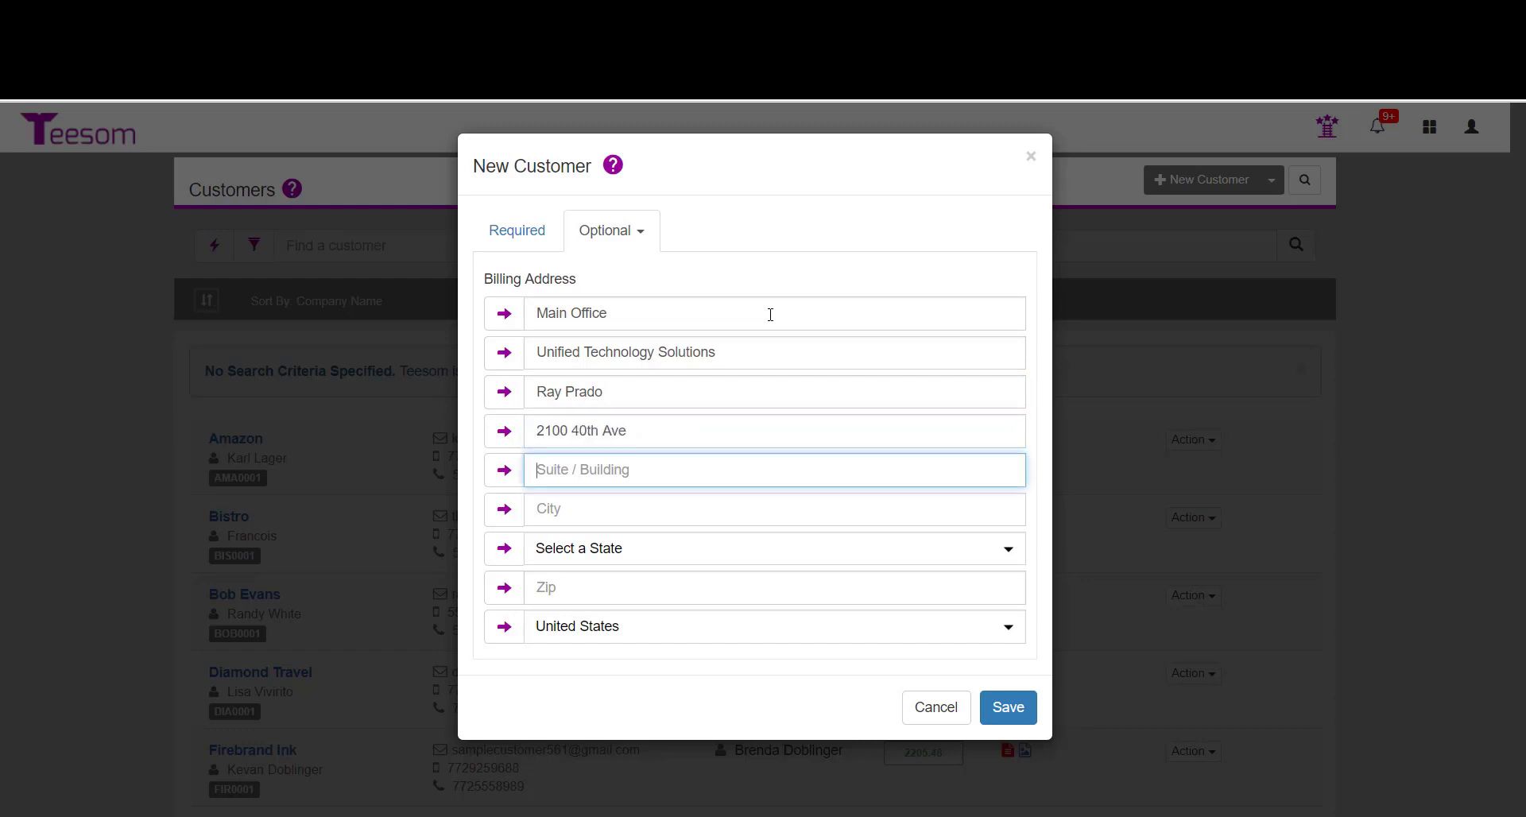
key("Tab")
Fill in the billing city, state and zip code.
type("Ver")
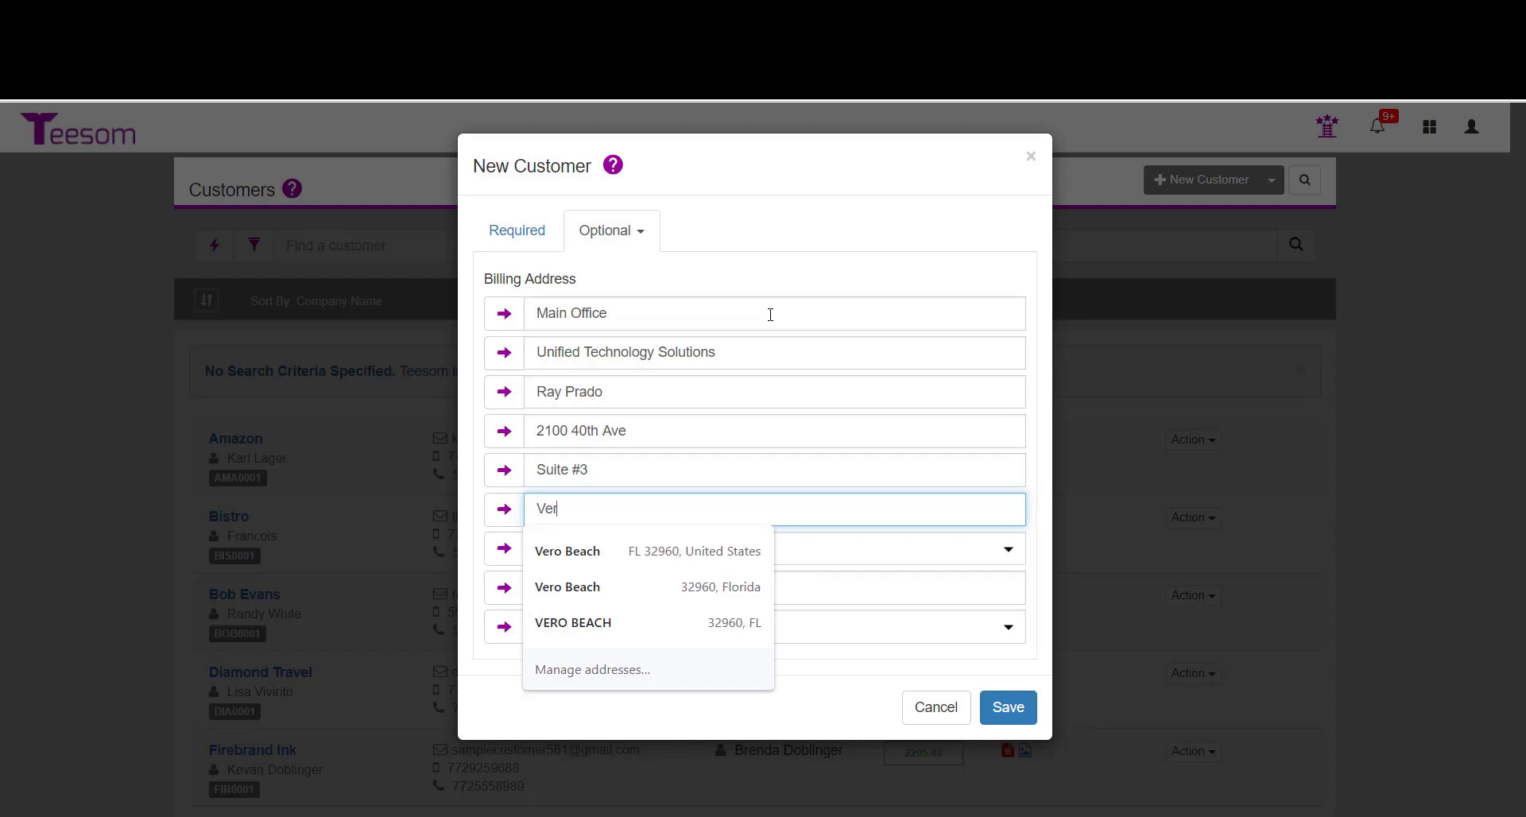
type("o Beach")
key("Tab")
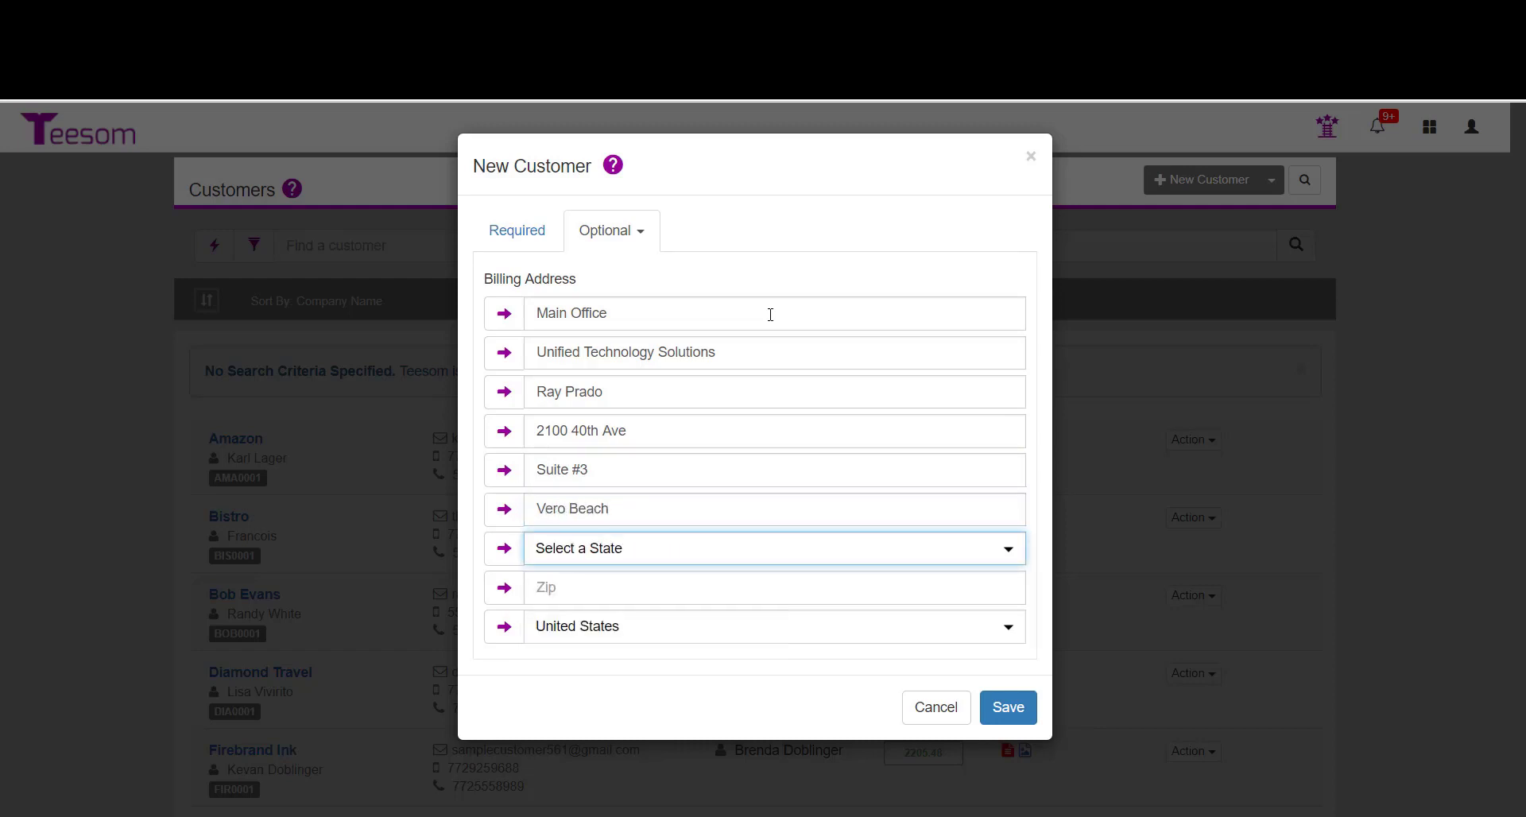
key("f")
key("Tab")
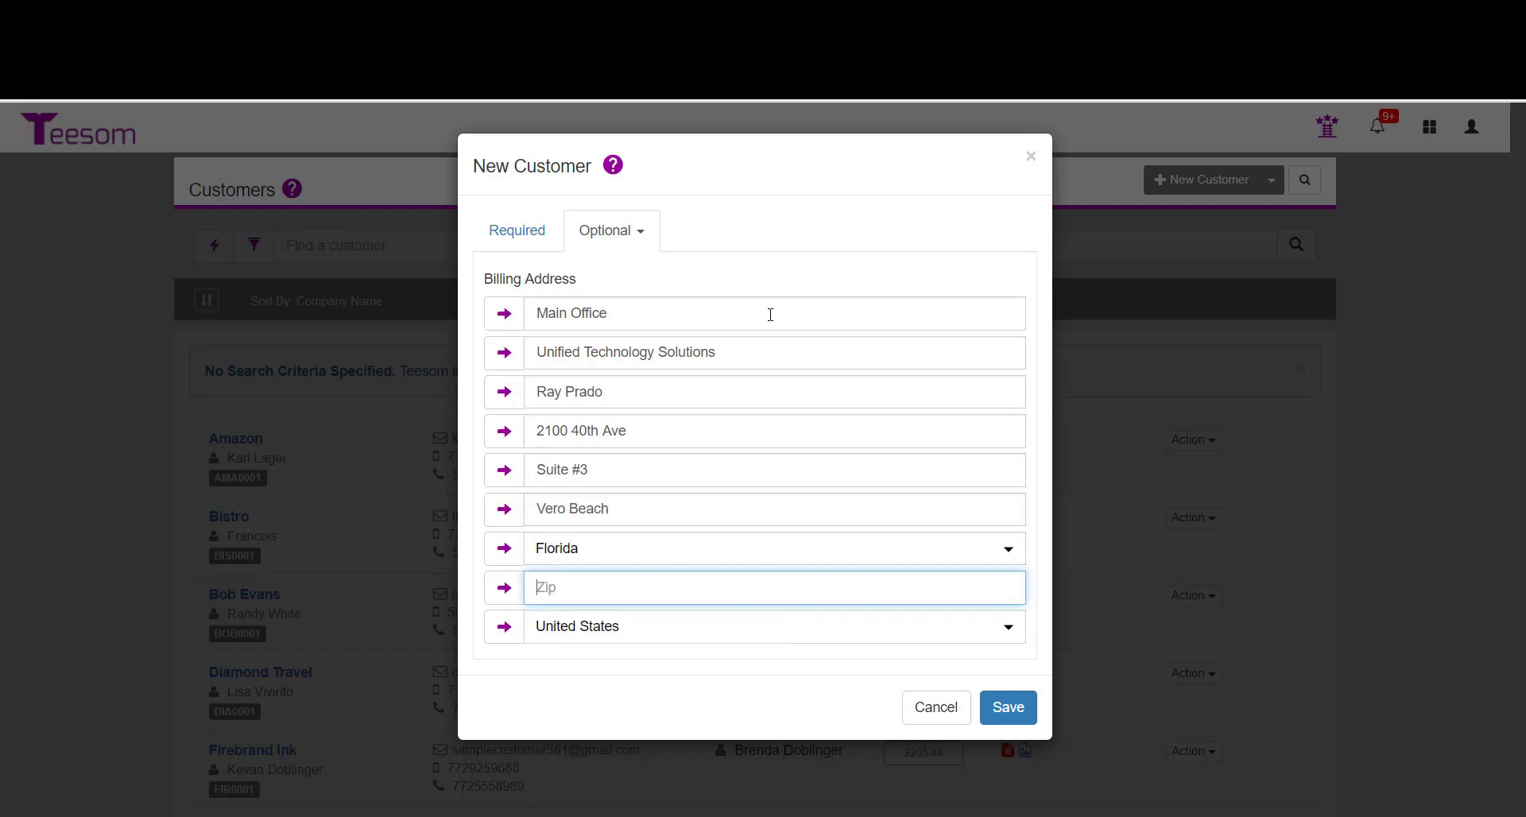
type("32960")
key("Tab")
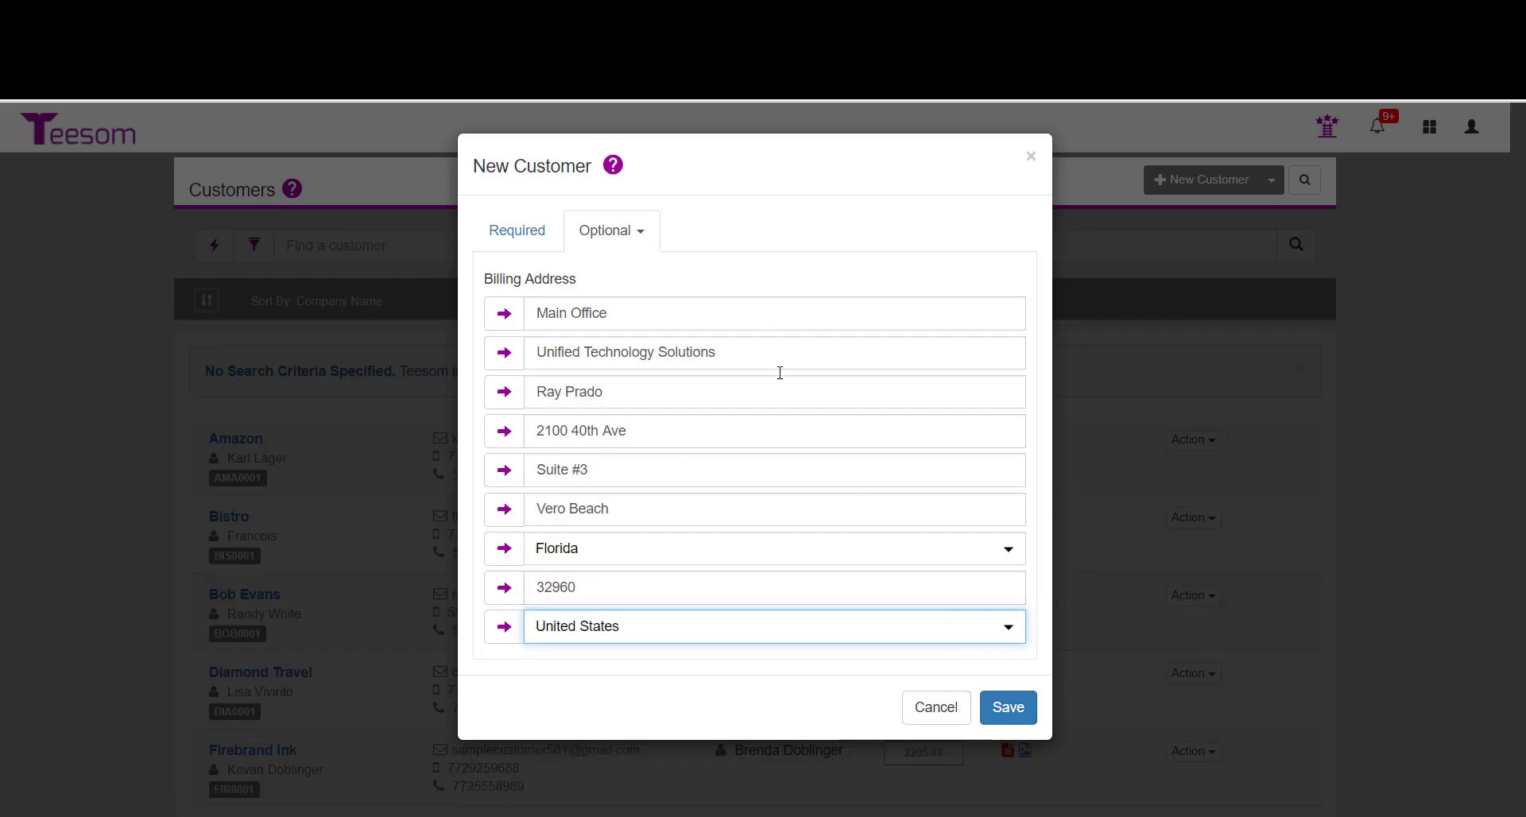
Inspect the ship address section and its same-as-billing option.
left_click(638, 233)
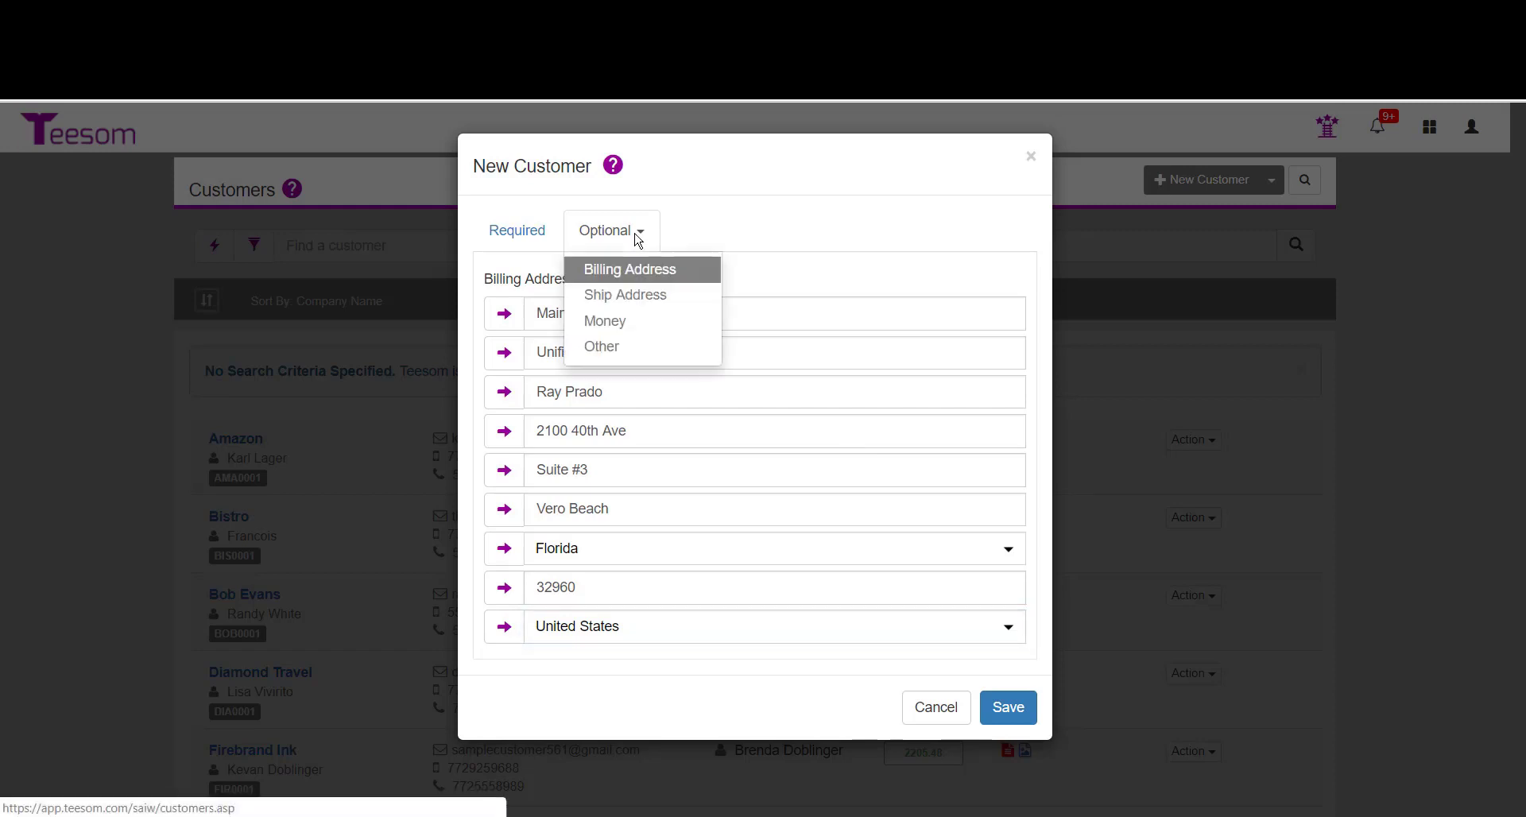
left_click(626, 295)
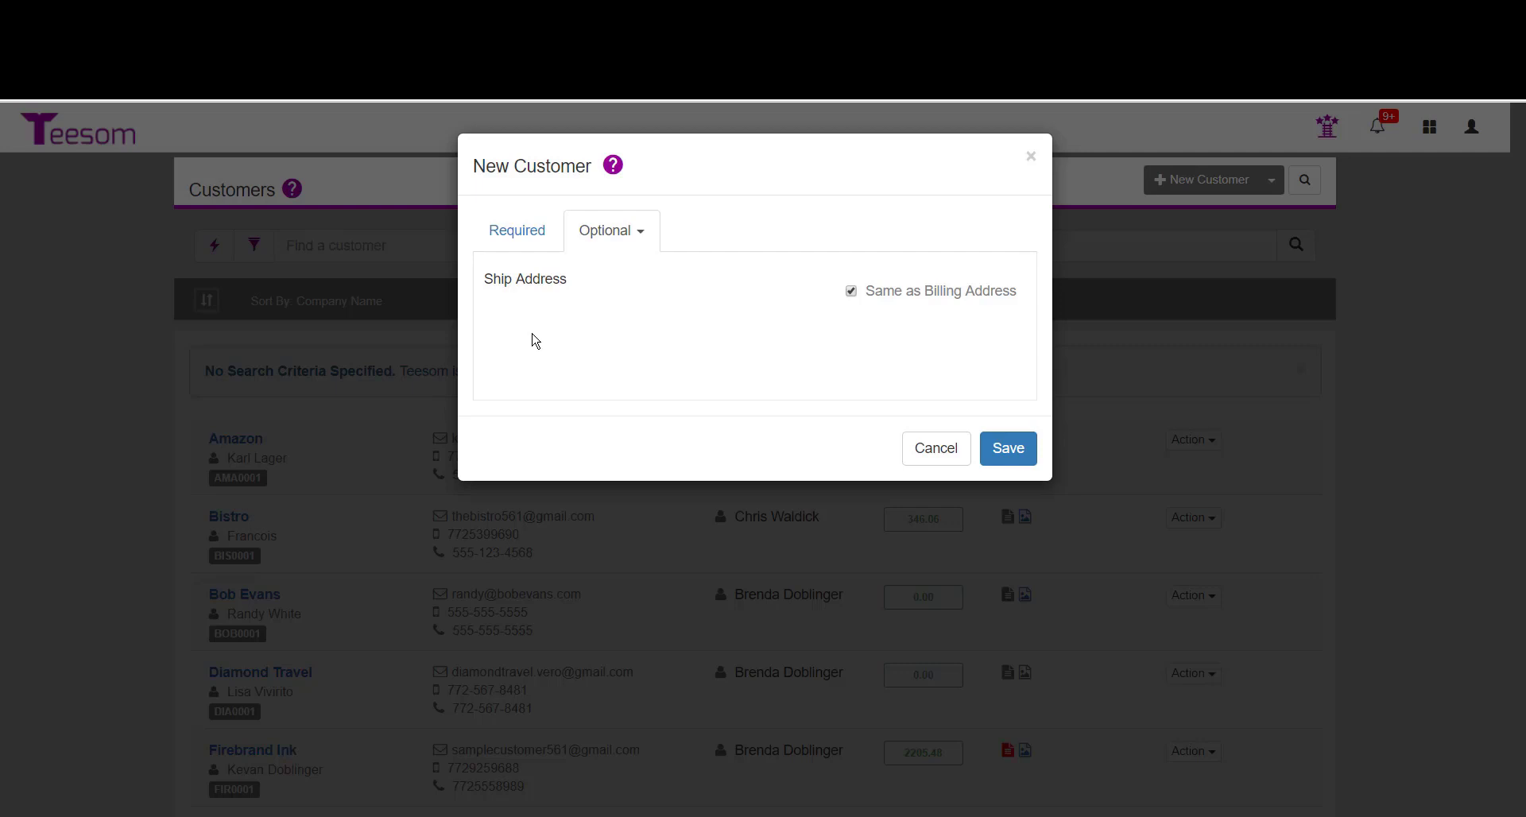
left_click(851, 291)
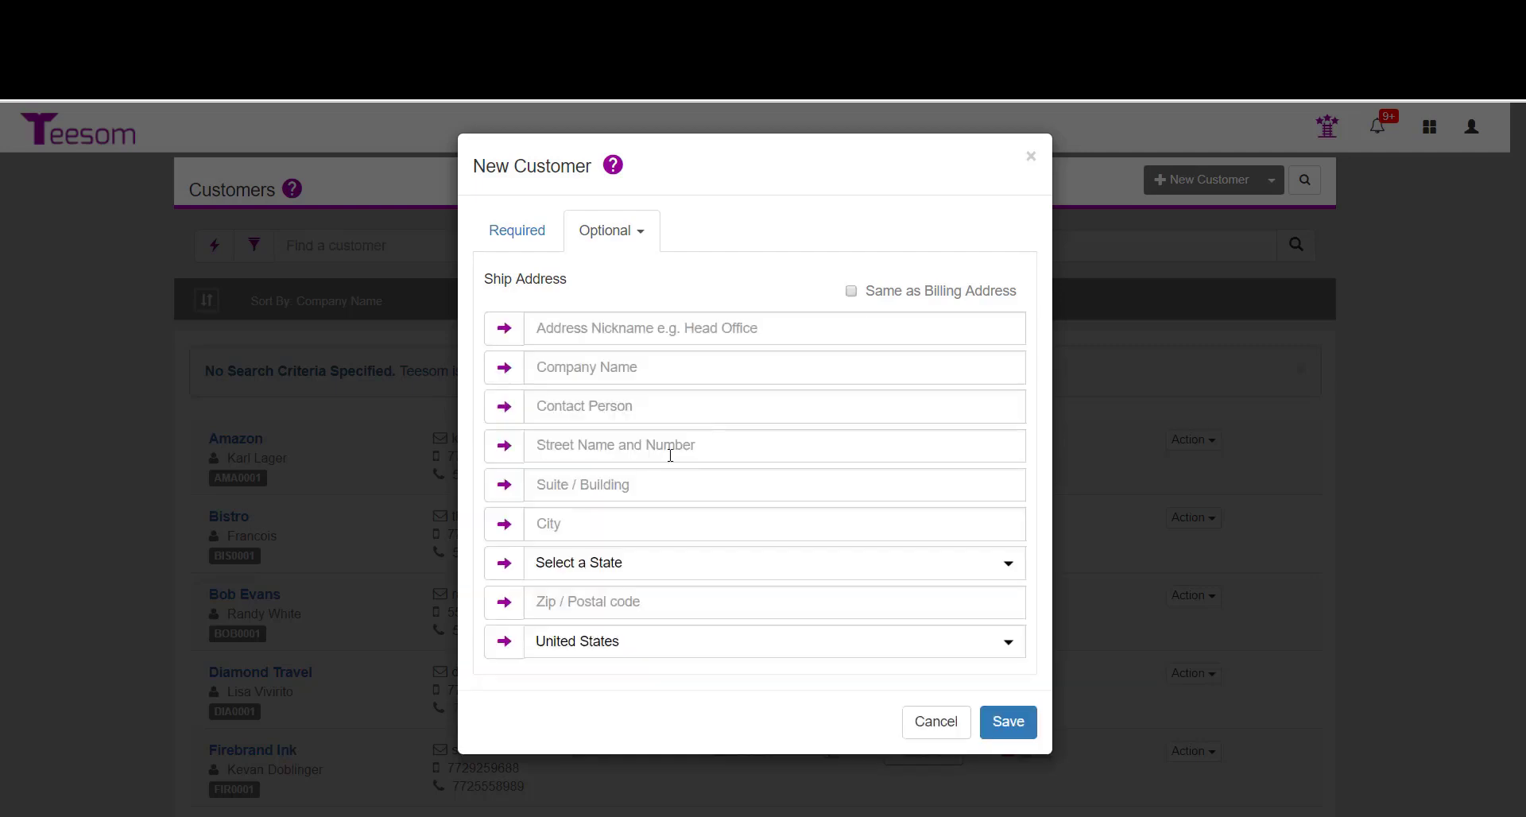
left_click(851, 291)
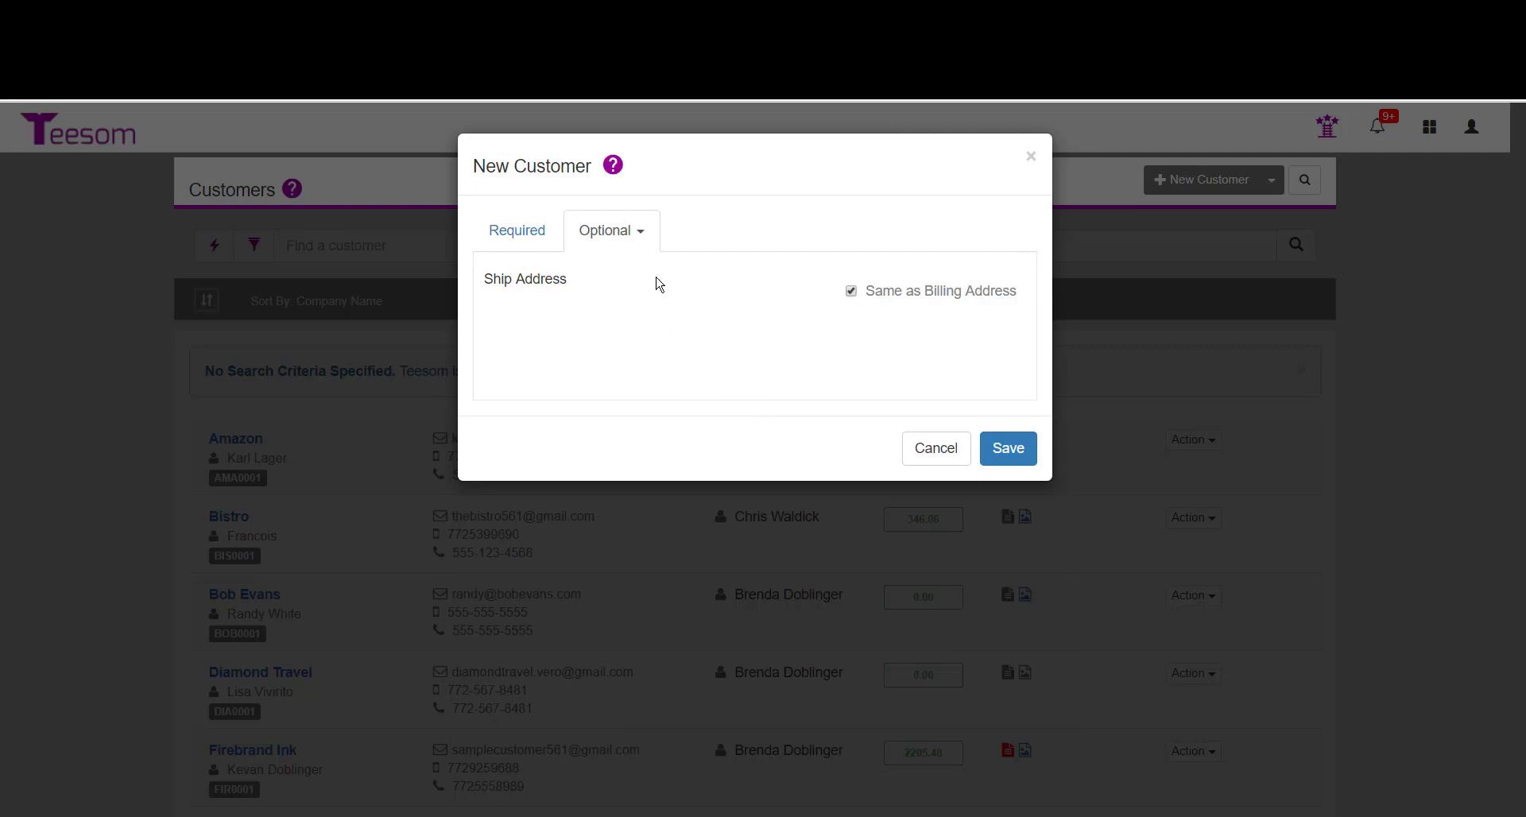
In the money settings, set the payment terms to Net 15 and the tax to Use Default Tax.
left_click(619, 239)
left_click(611, 329)
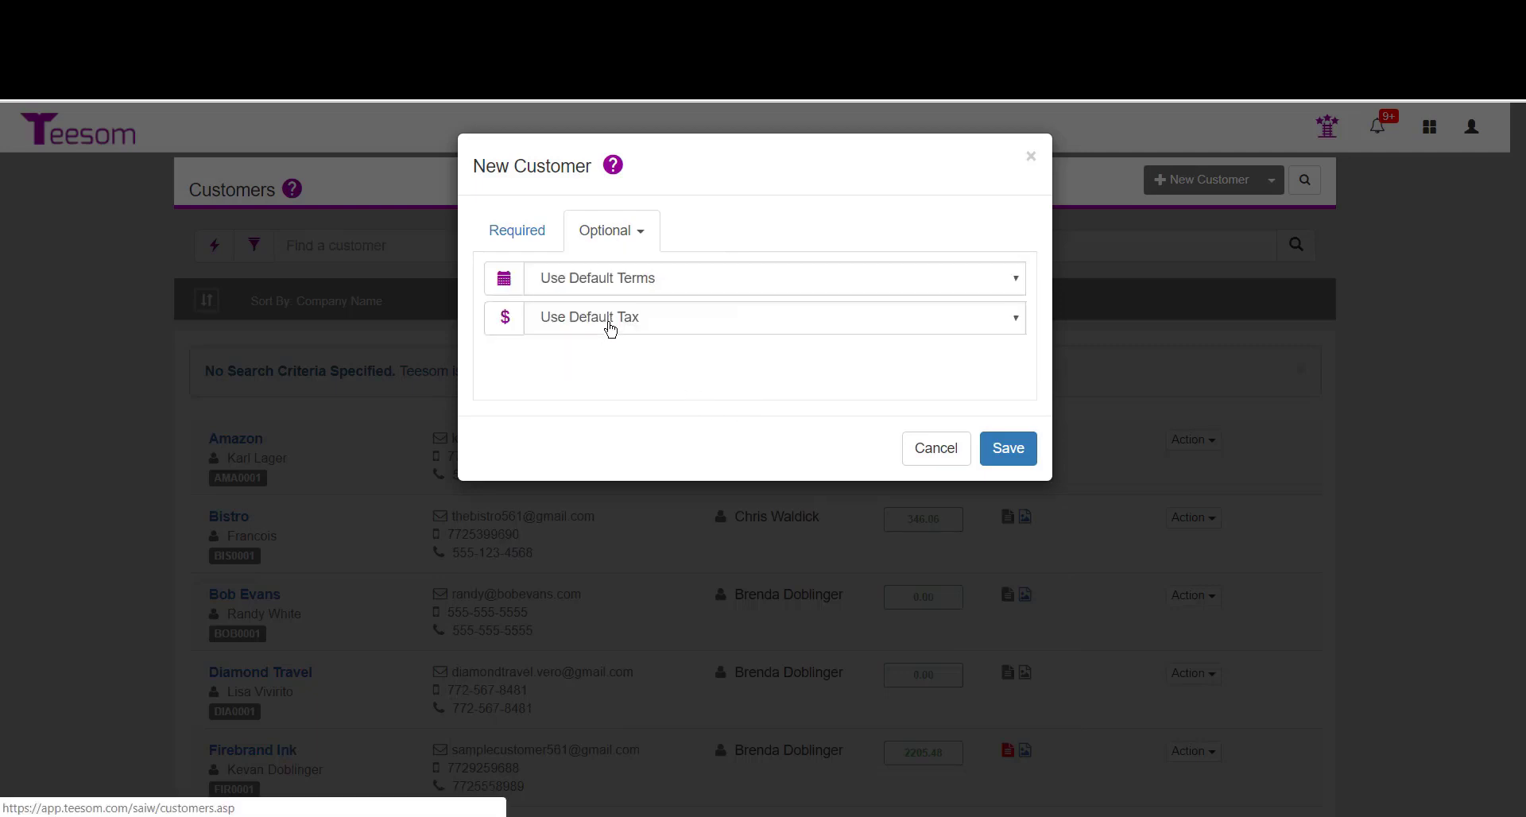
left_click(690, 284)
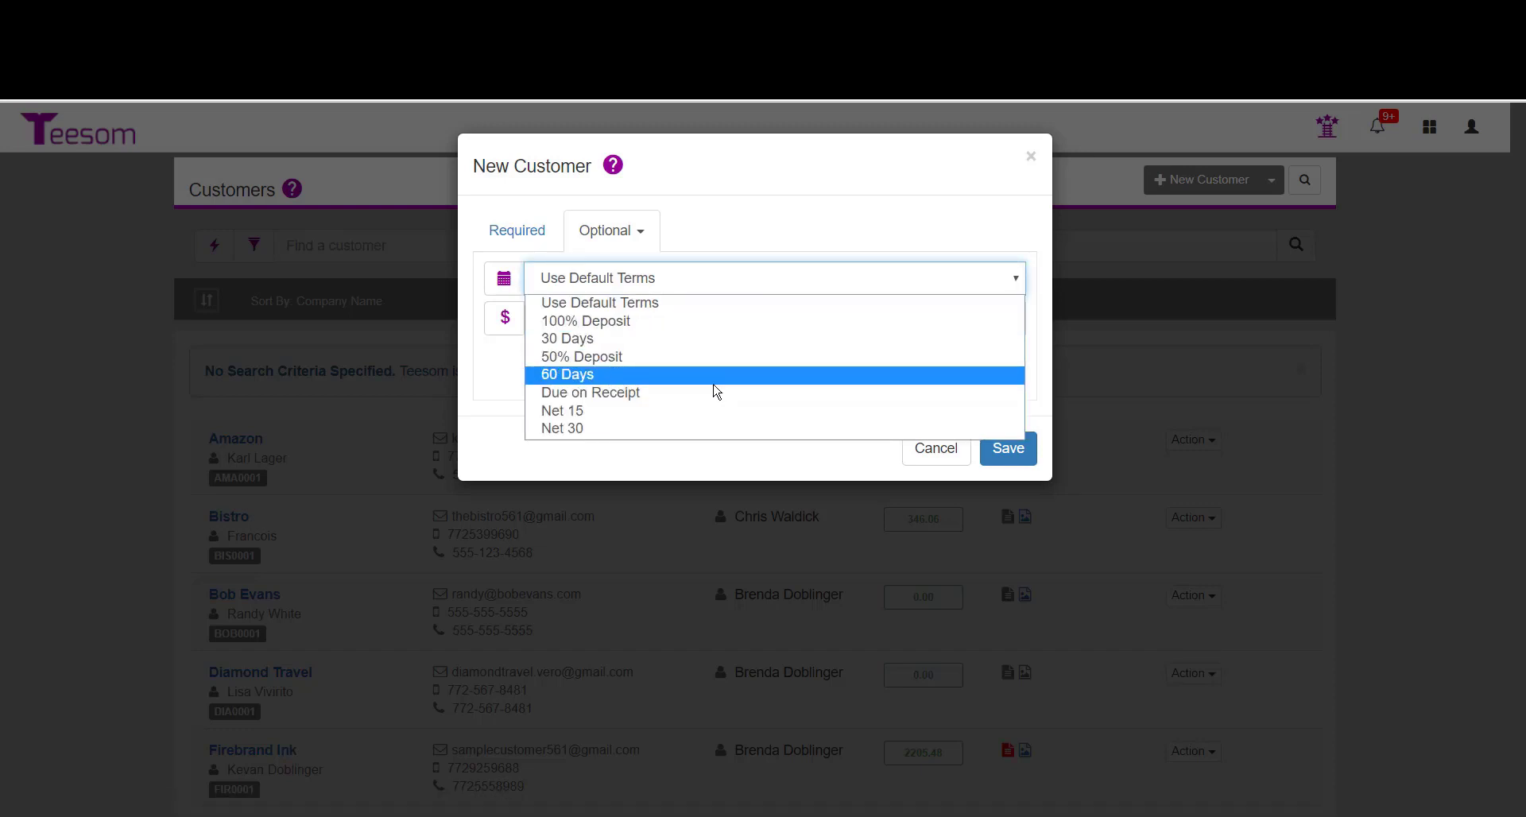
left_click(630, 412)
left_click(618, 319)
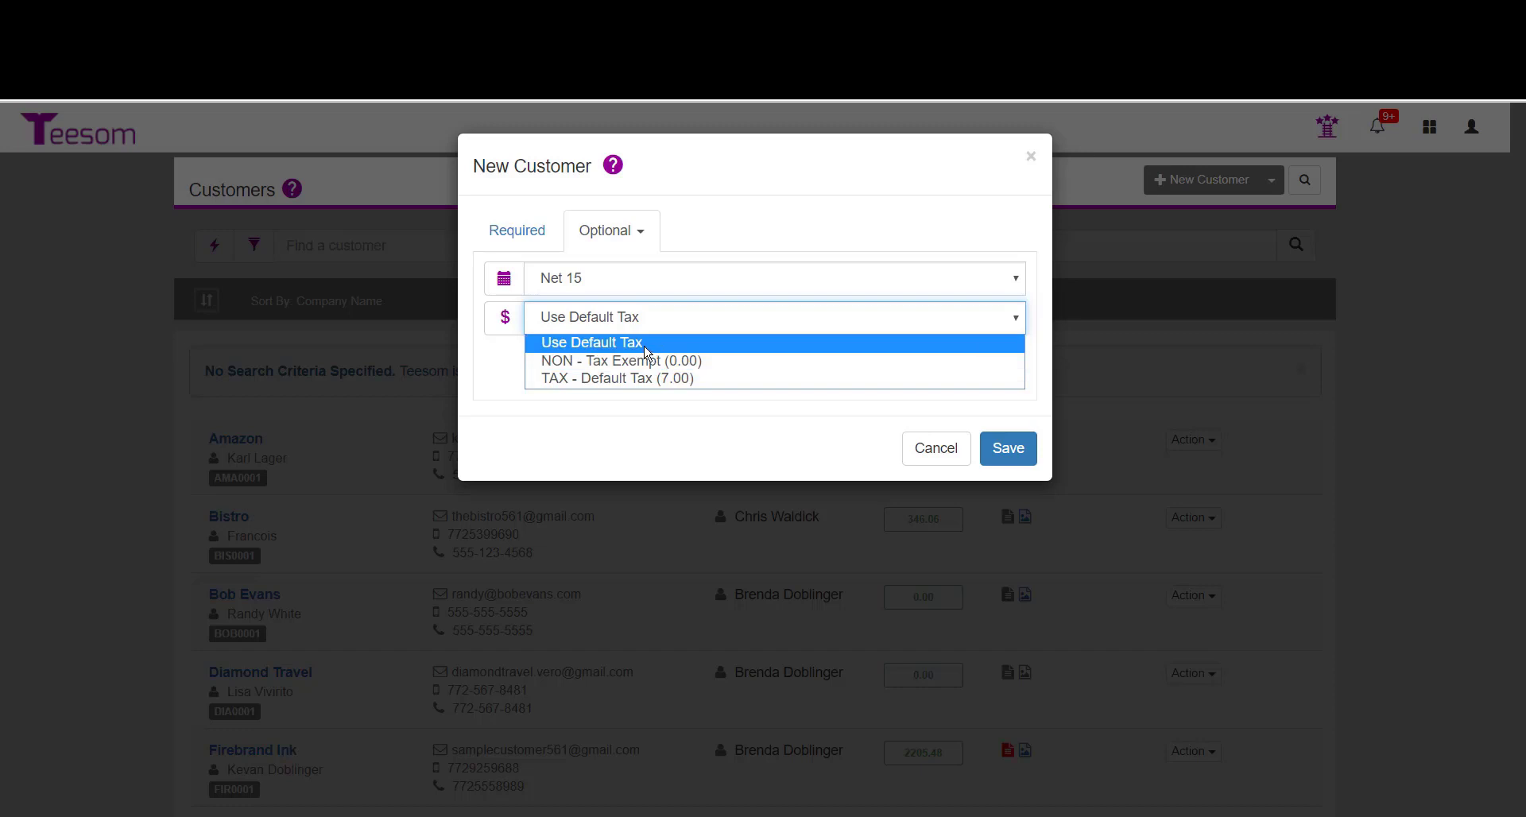
left_click(645, 344)
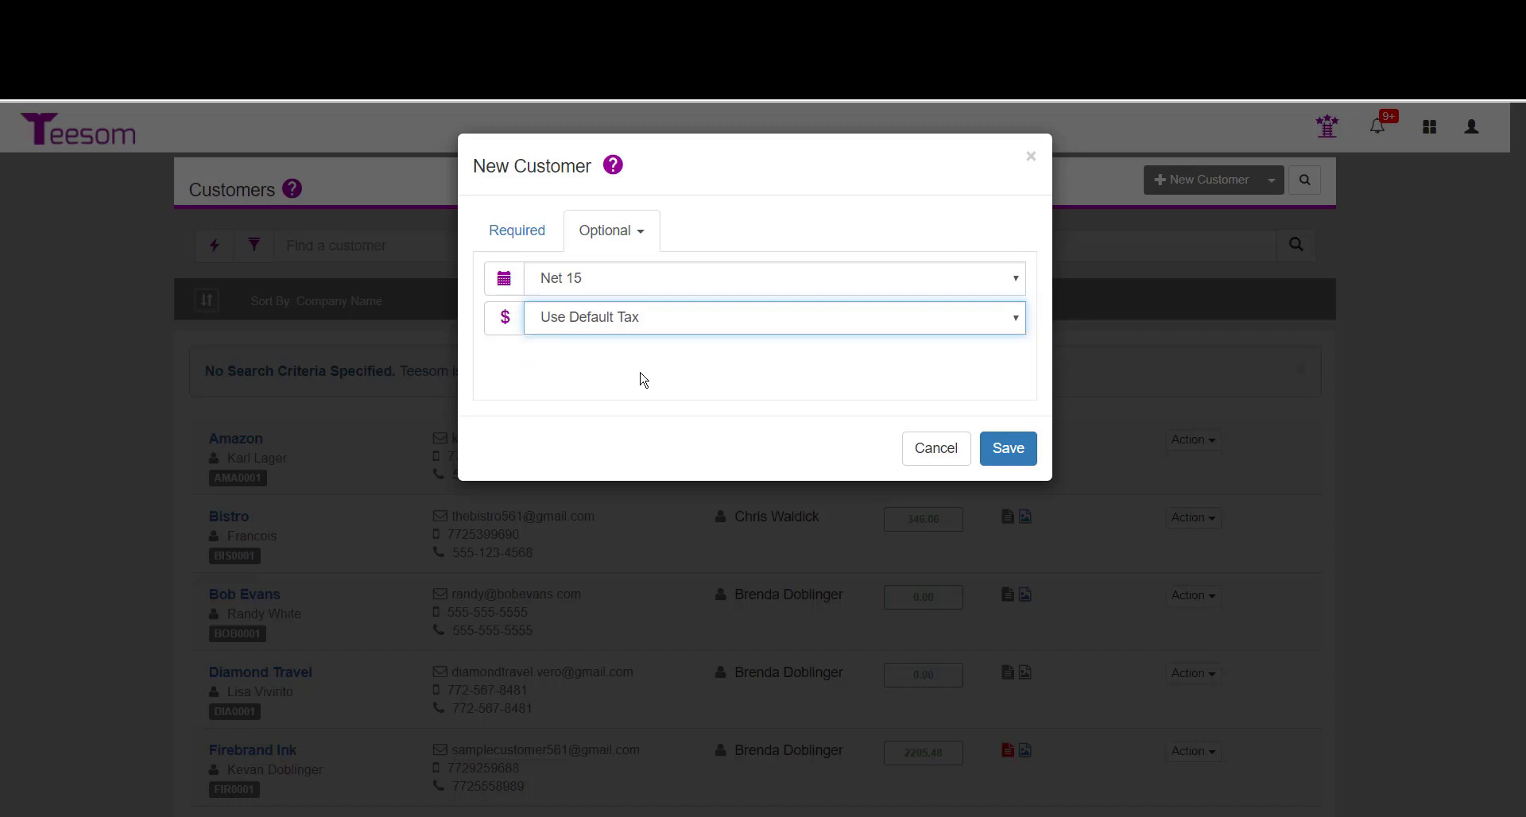
Set the customer group to Bronze and the default ship method to Pickup, and save the new customer.
left_click(640, 232)
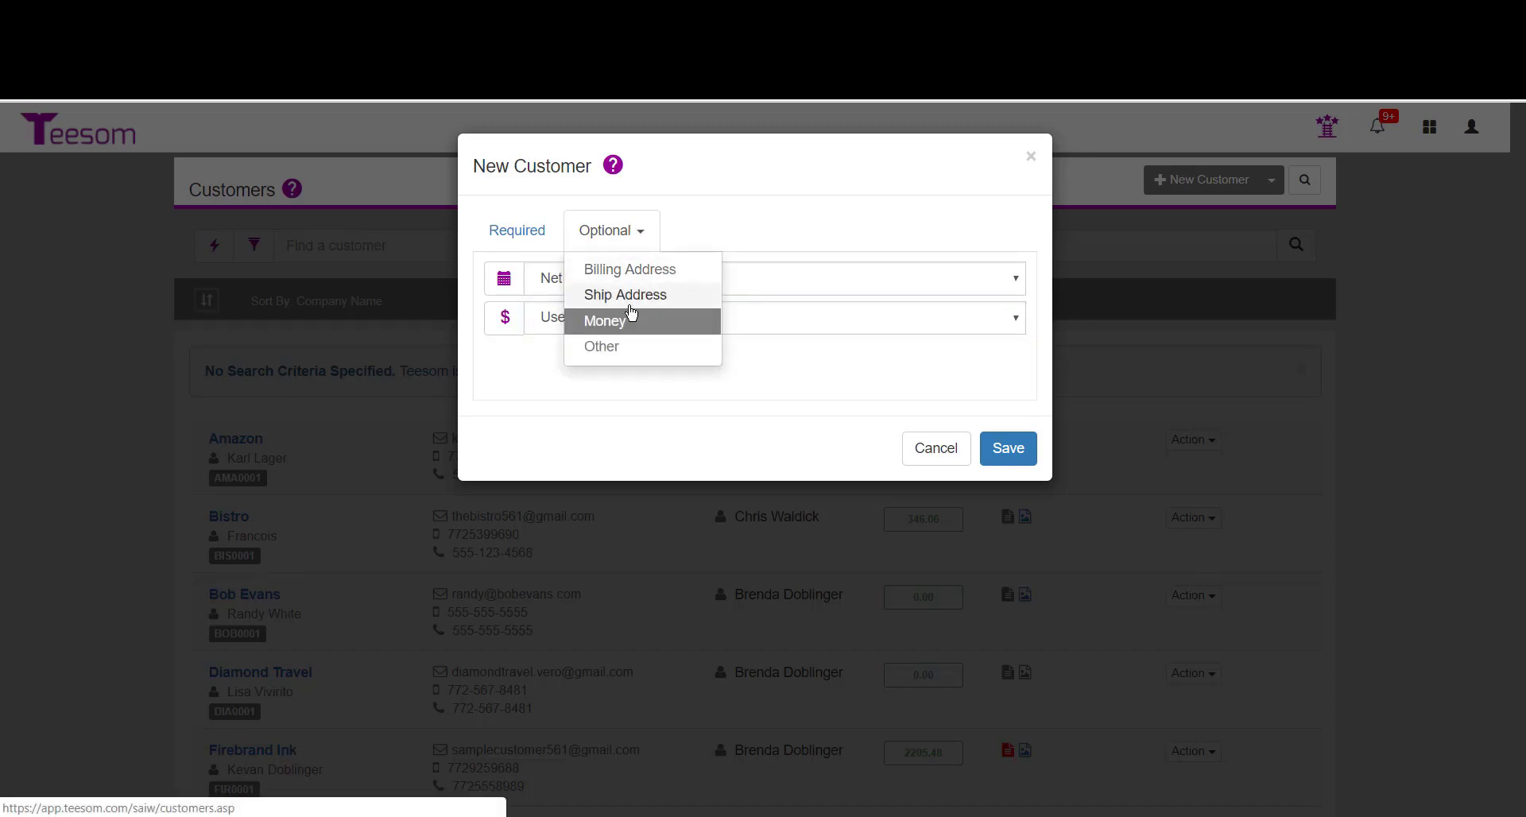
left_click(619, 349)
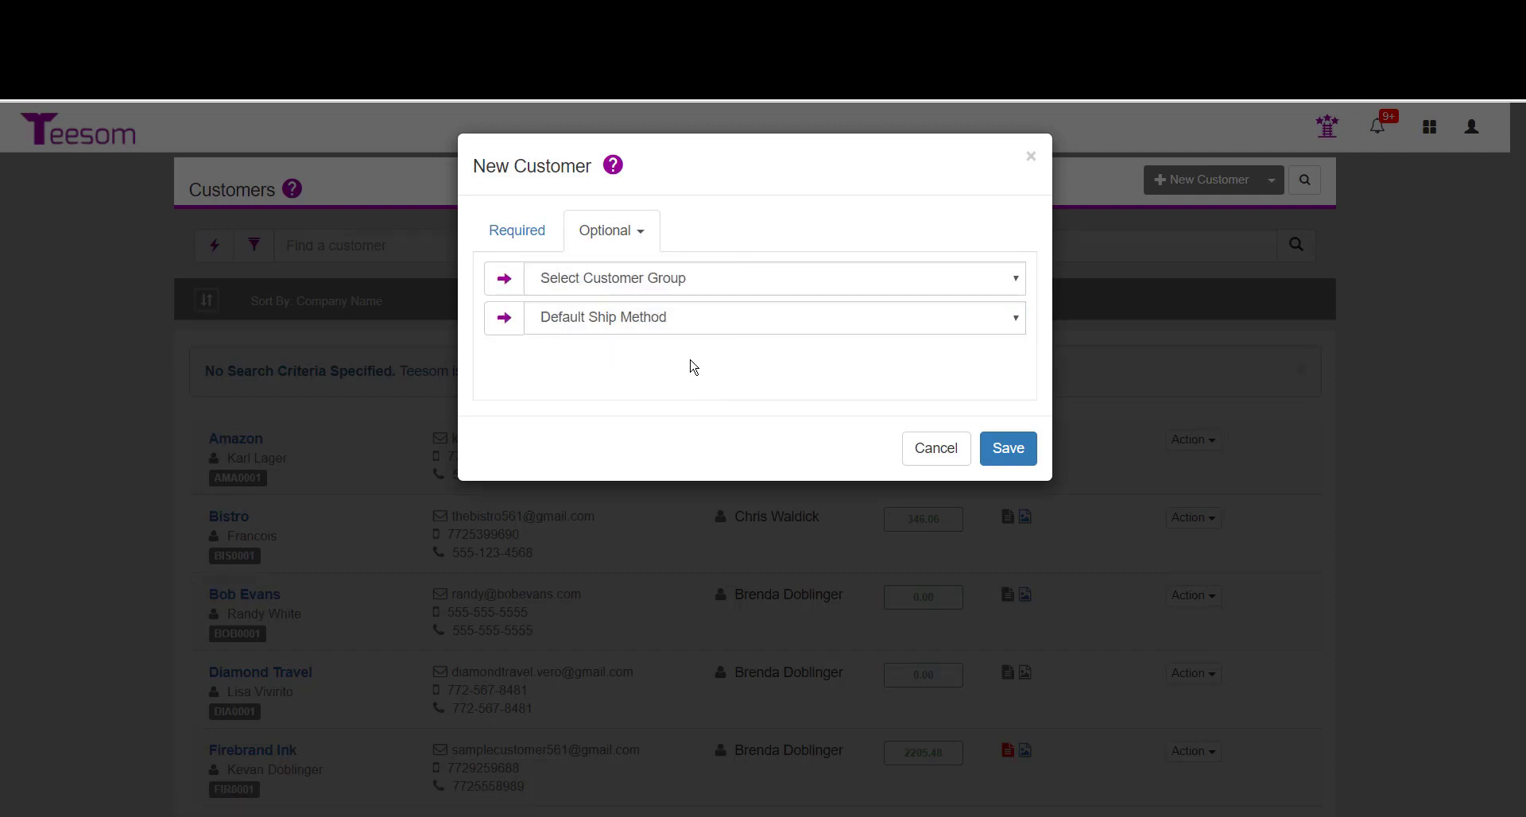
left_click(675, 283)
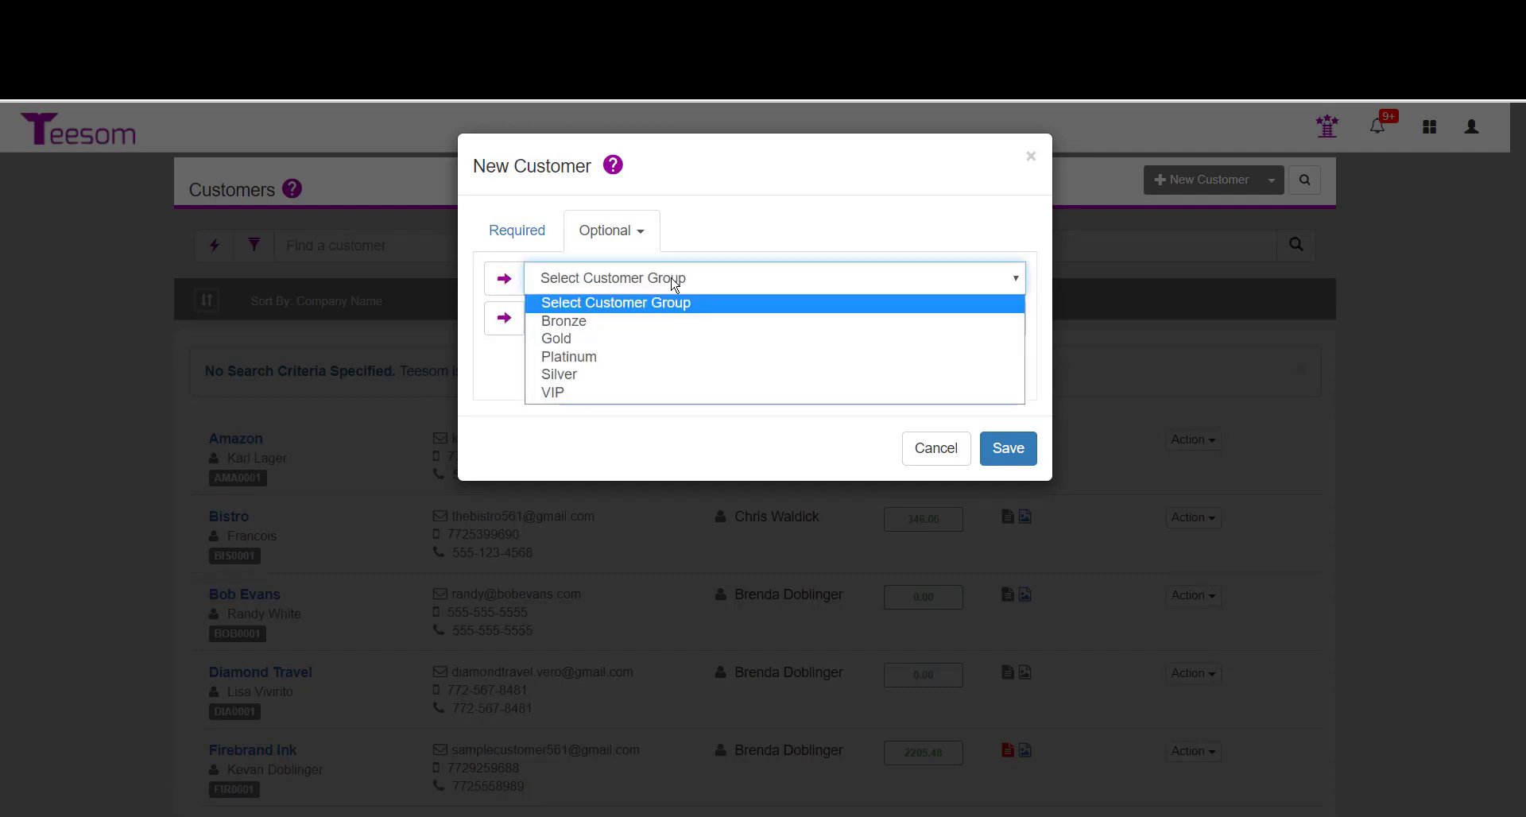
left_click(565, 327)
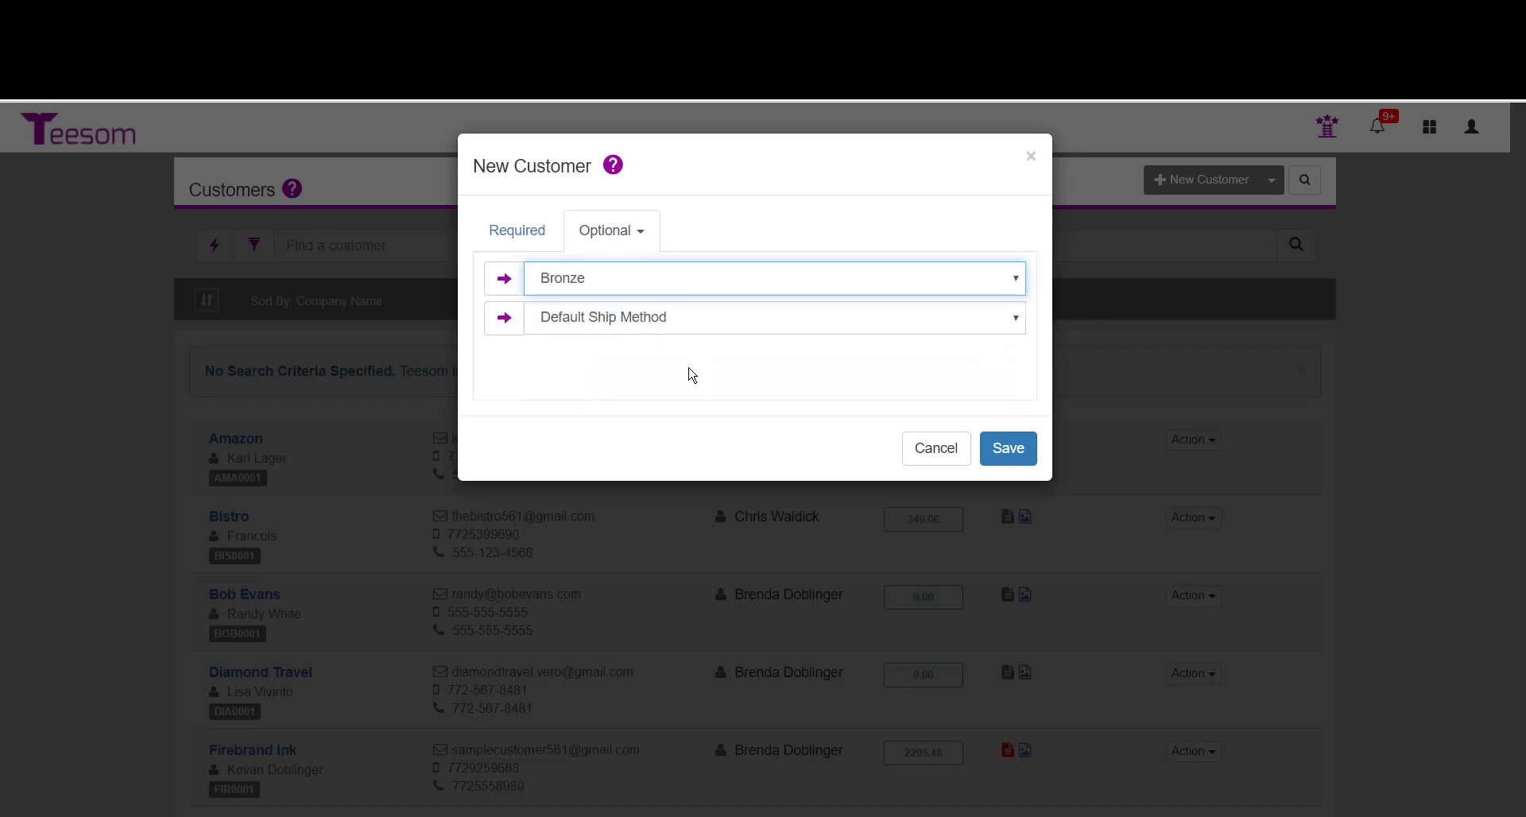
left_click(653, 322)
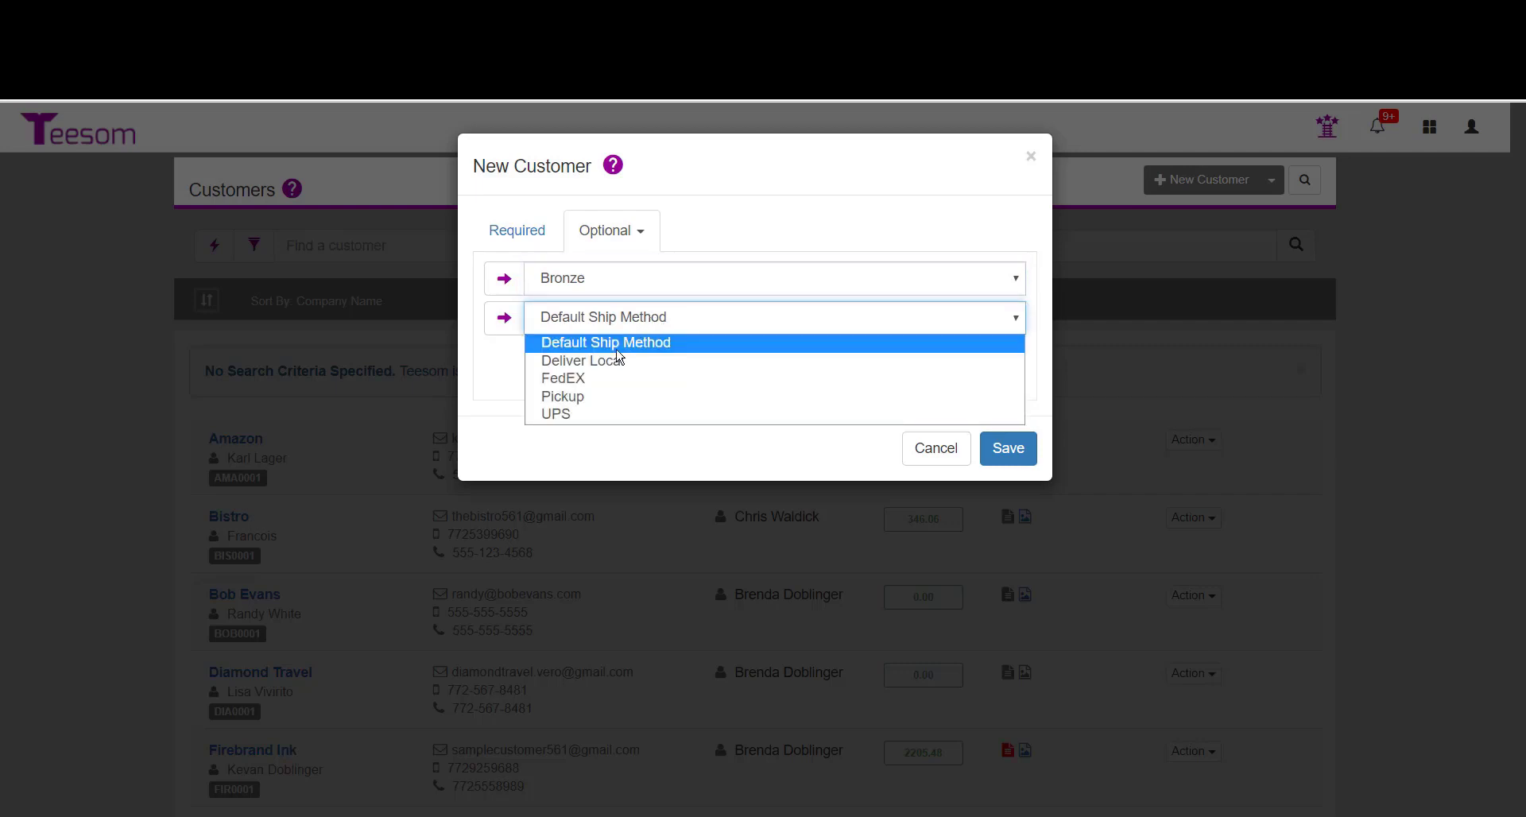
left_click(582, 397)
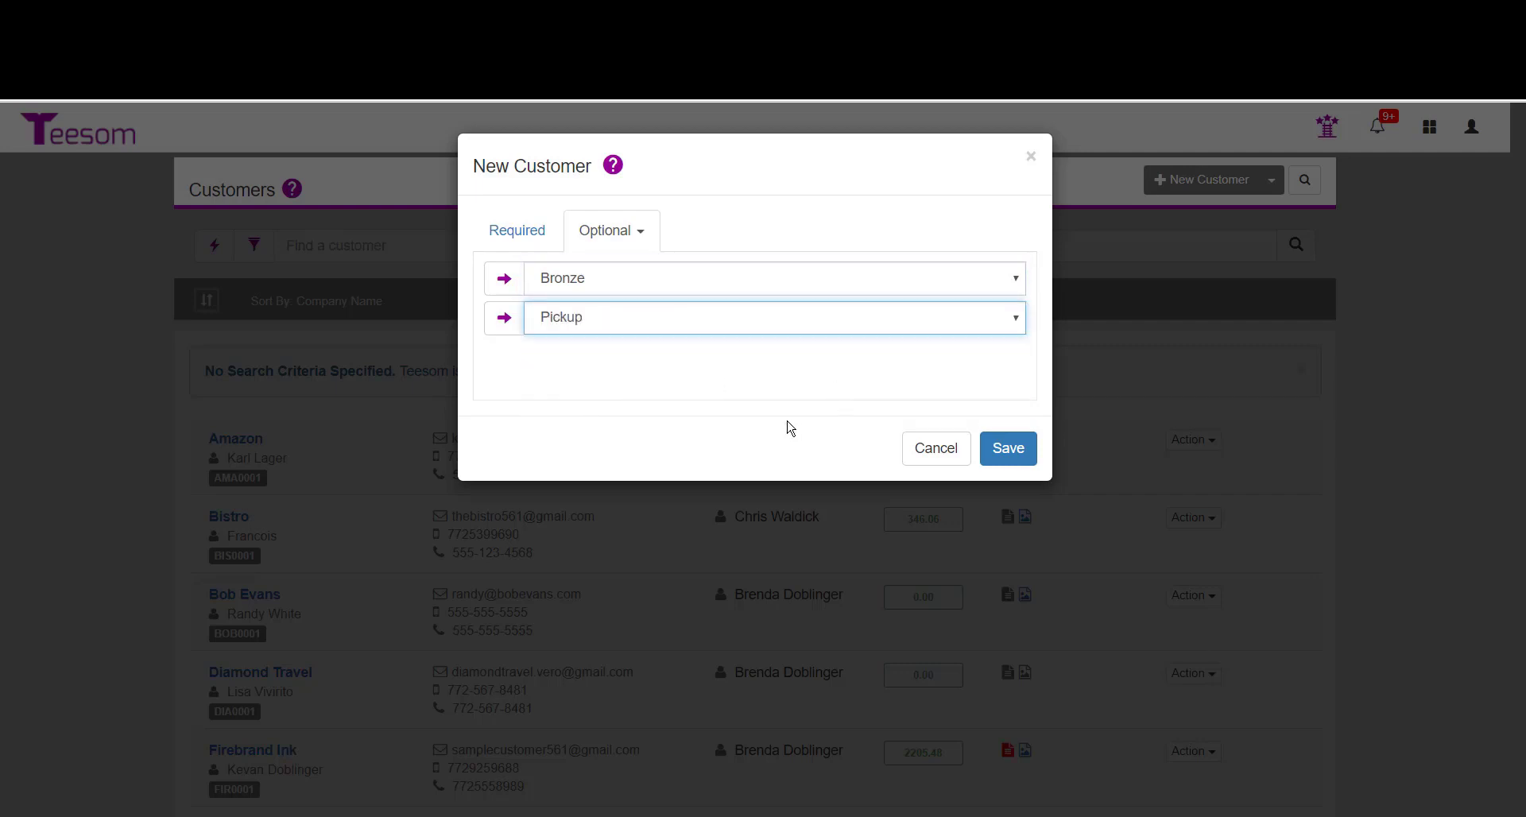
left_click(1008, 450)
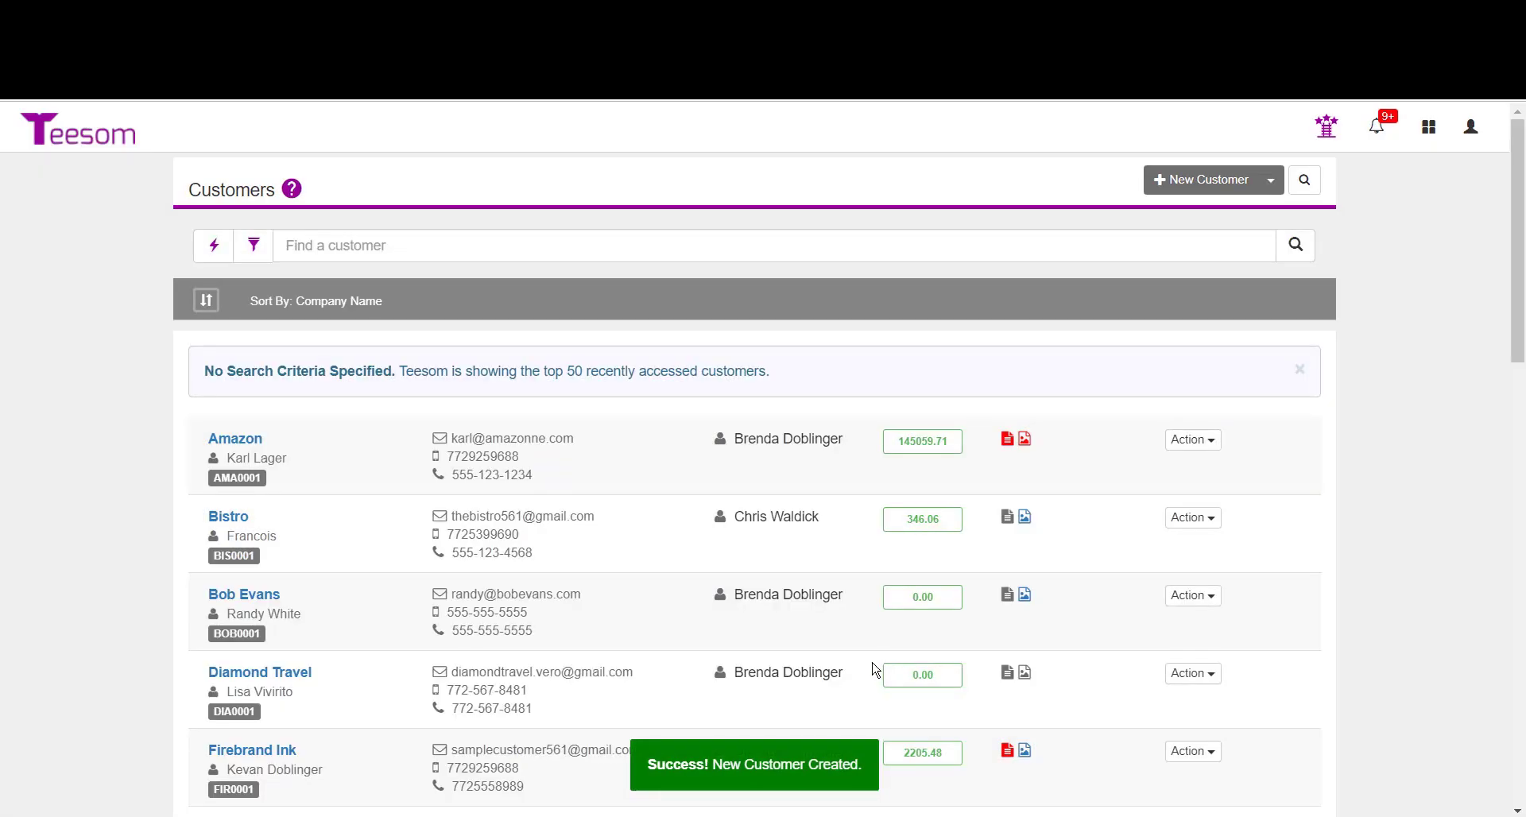
Start a new order from the Job Board for the Unified Technology Solutions contact.
left_click(97, 141)
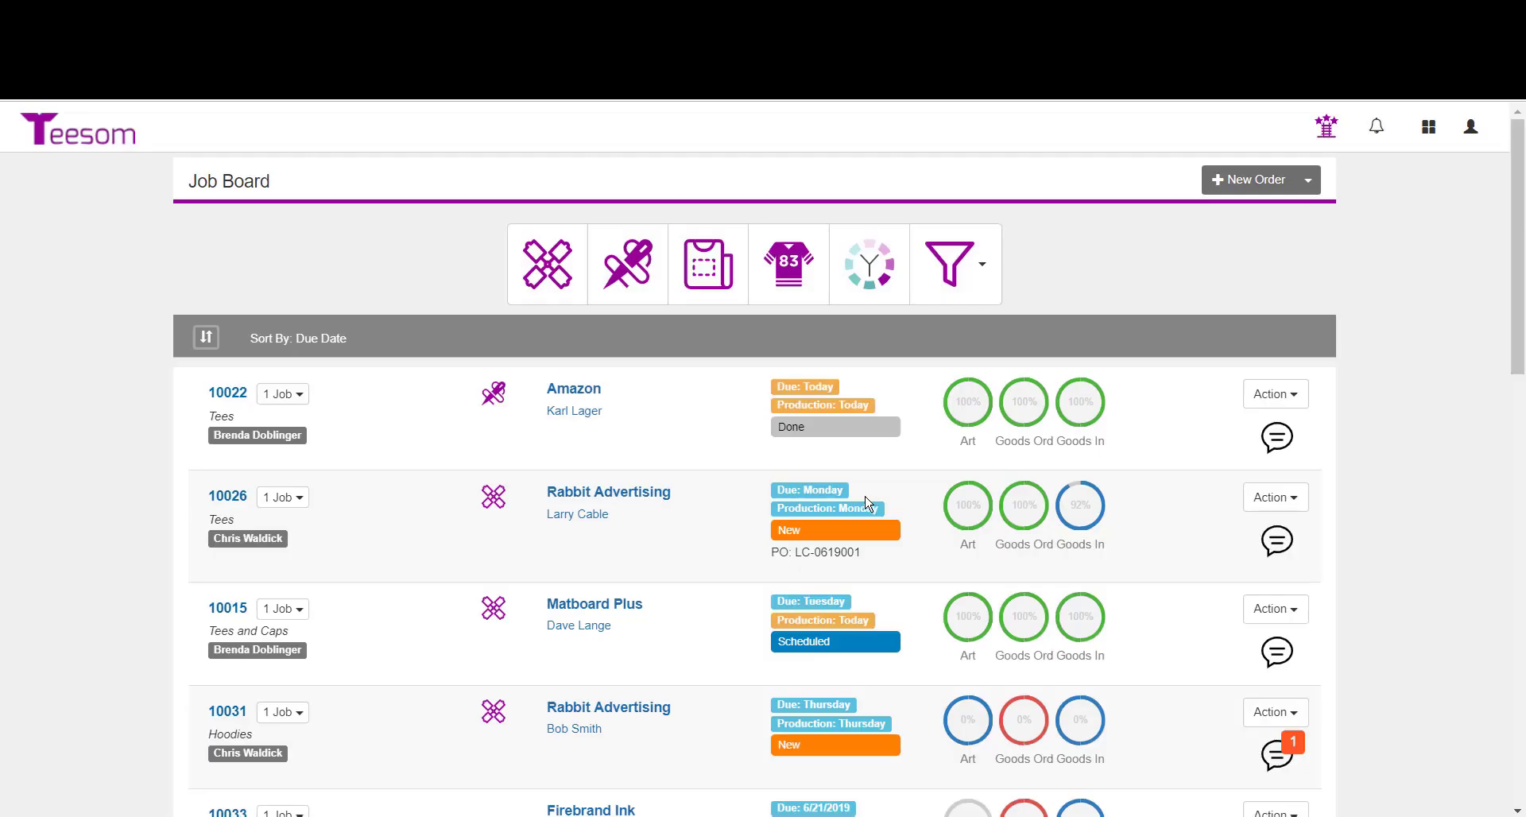
left_click(1237, 181)
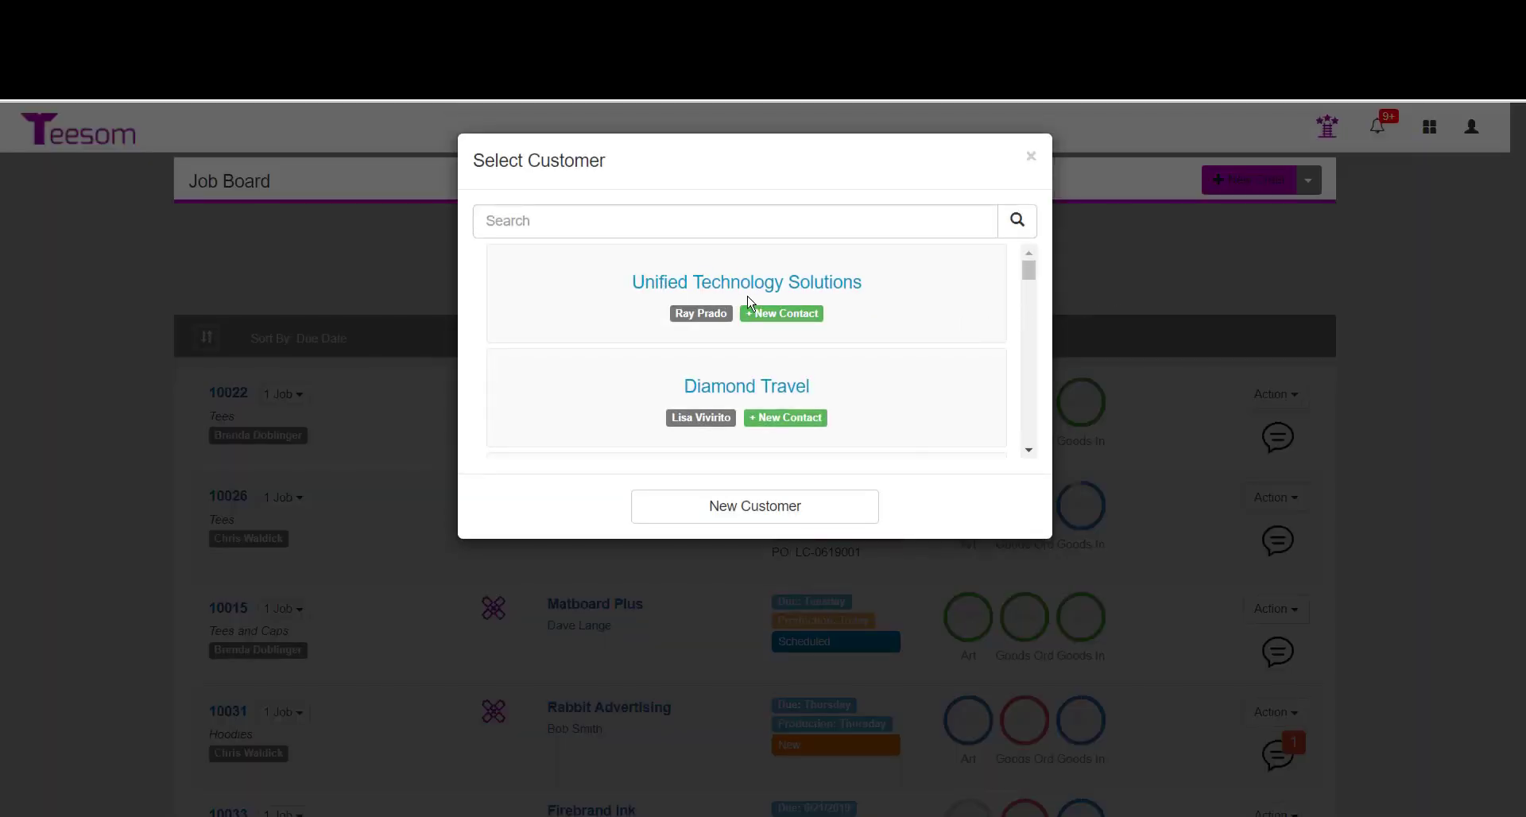
left_click(694, 316)
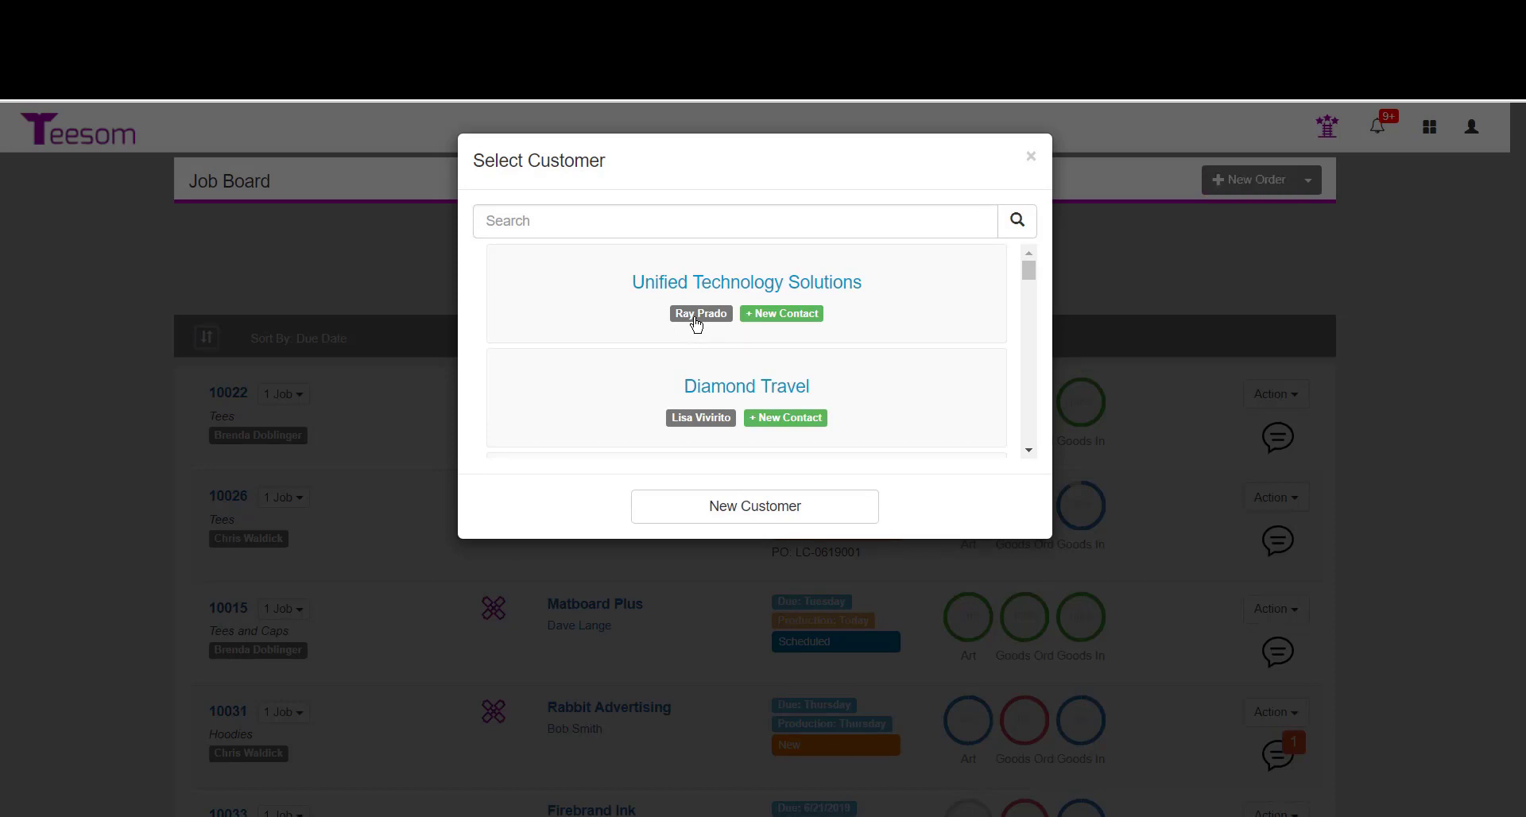